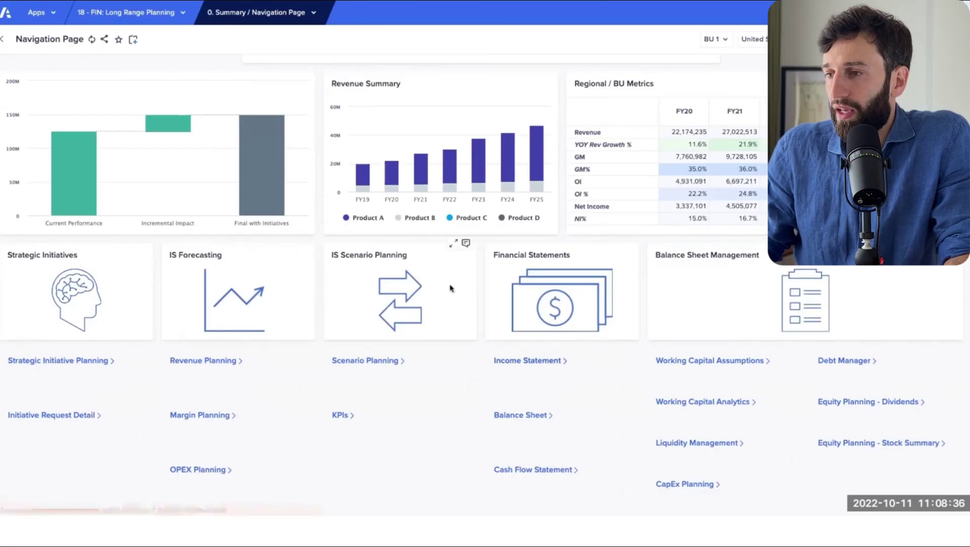
- Open the 1a. Revenue Planning Yearly View from the navigation page
left_click(244, 361)
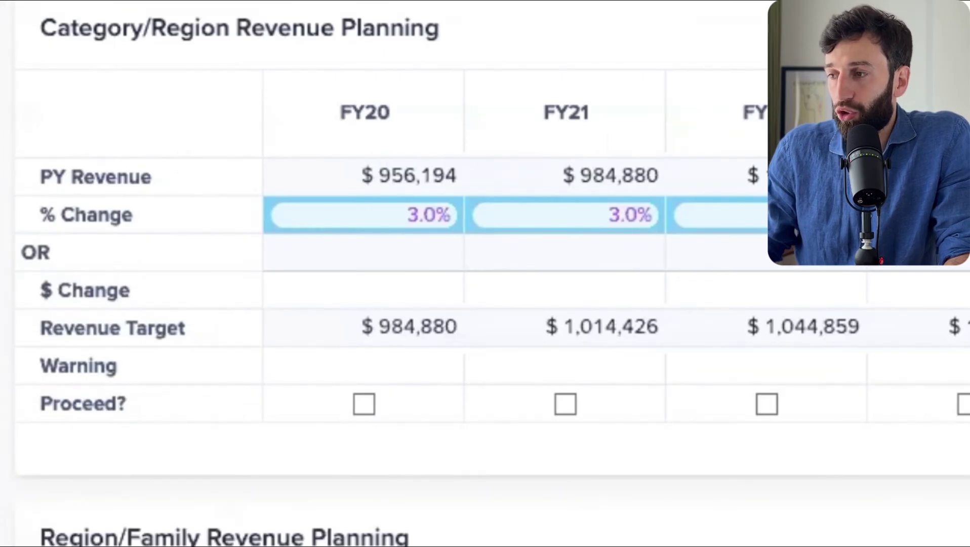
- Set FY21 growth to 8% and approve proceeding despite the Capacity! warning
left_click(611, 210)
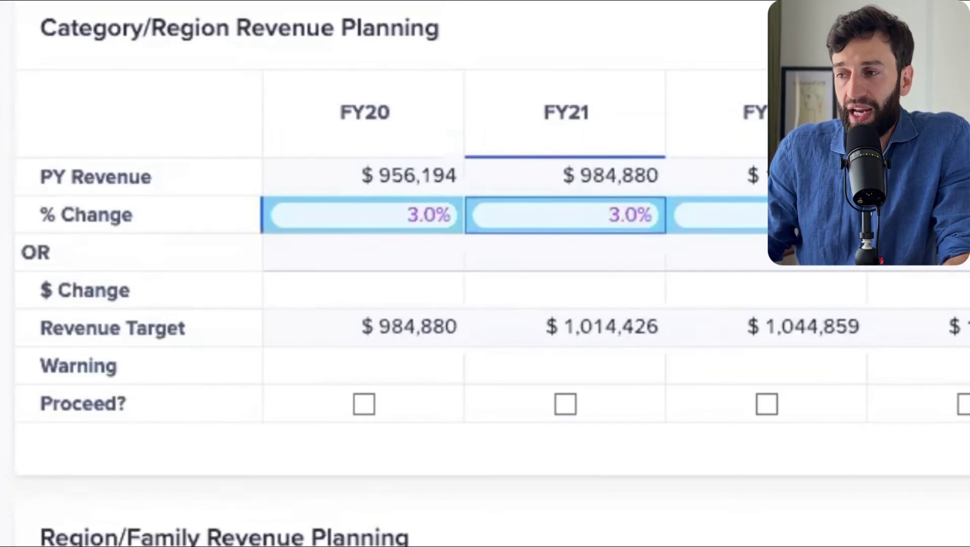
type("8")
key("Return")
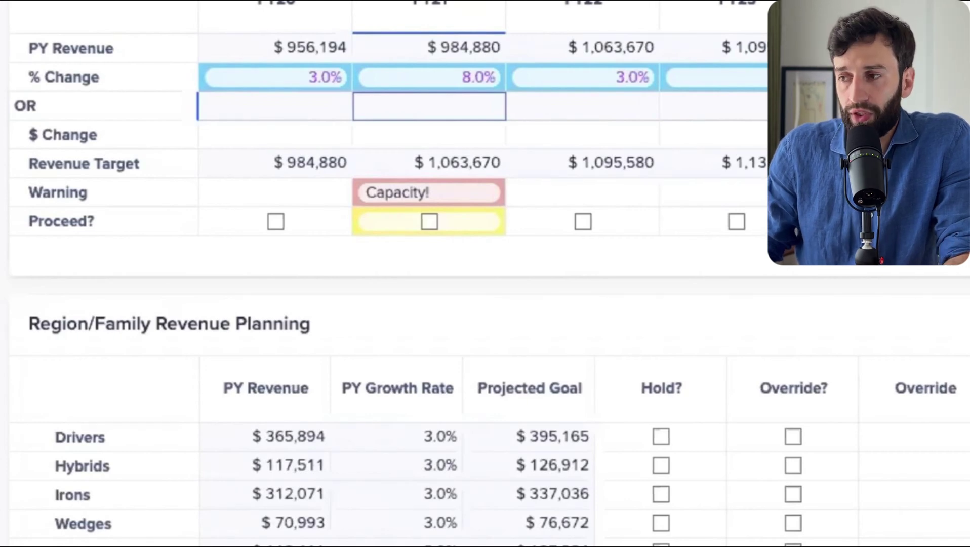
left_click(470, 196)
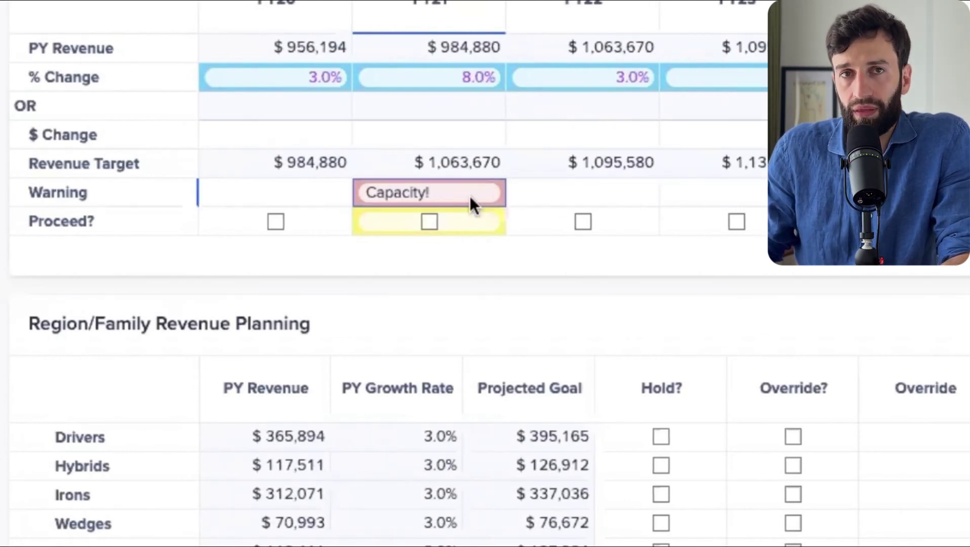
left_click(429, 221)
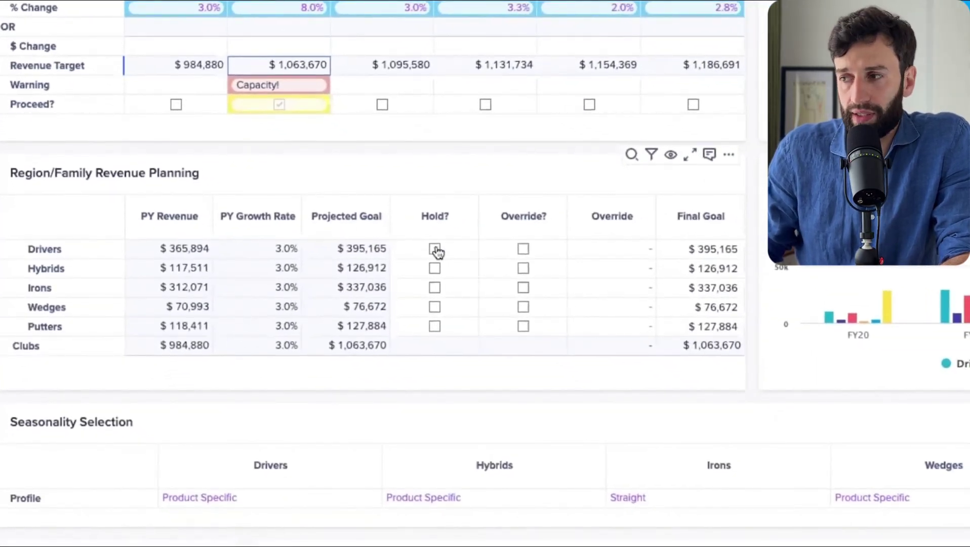
- Hold the Drivers goal and override the Hybrids final goal to $125,000
left_click(434, 248)
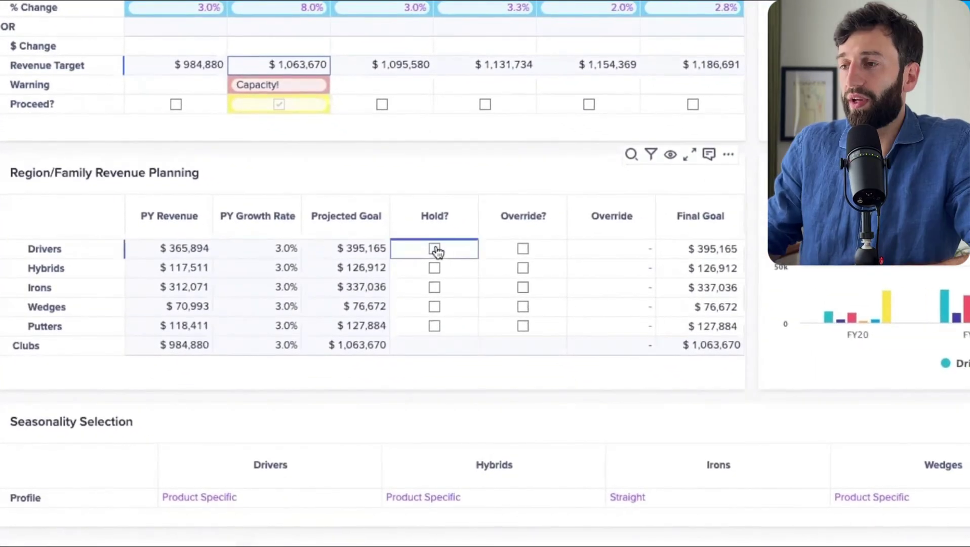
left_click(523, 267)
left_click(607, 266)
type("125,000")
key("Return")
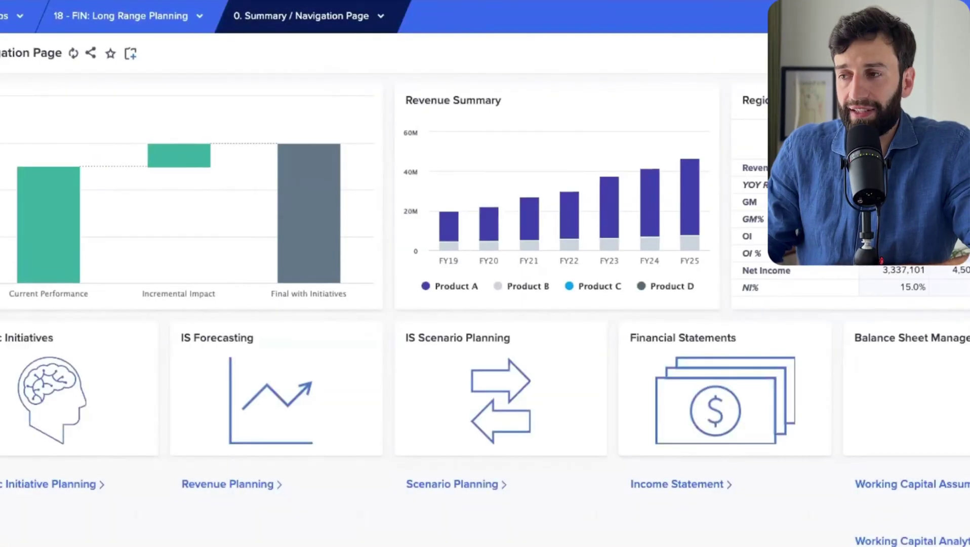
- On Liquidity Management, enter a 2,000,000 Minimum Cash Override for Q2 FY21
left_click(567, 397)
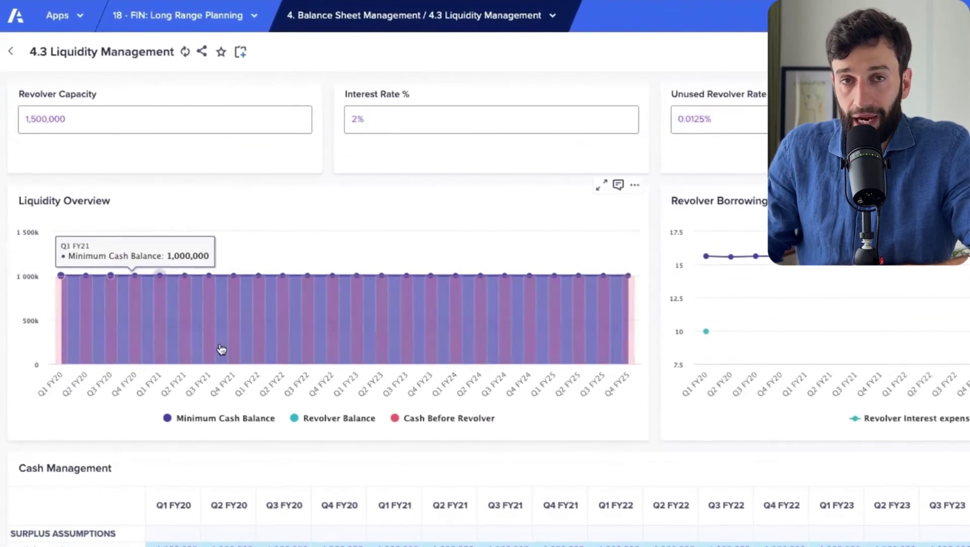
mouse_move(175, 263)
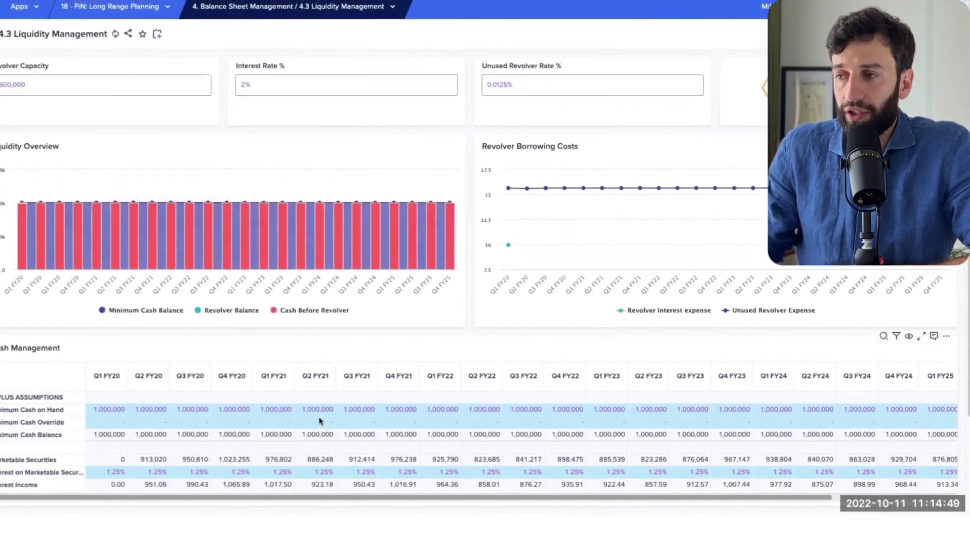
left_click(272, 410)
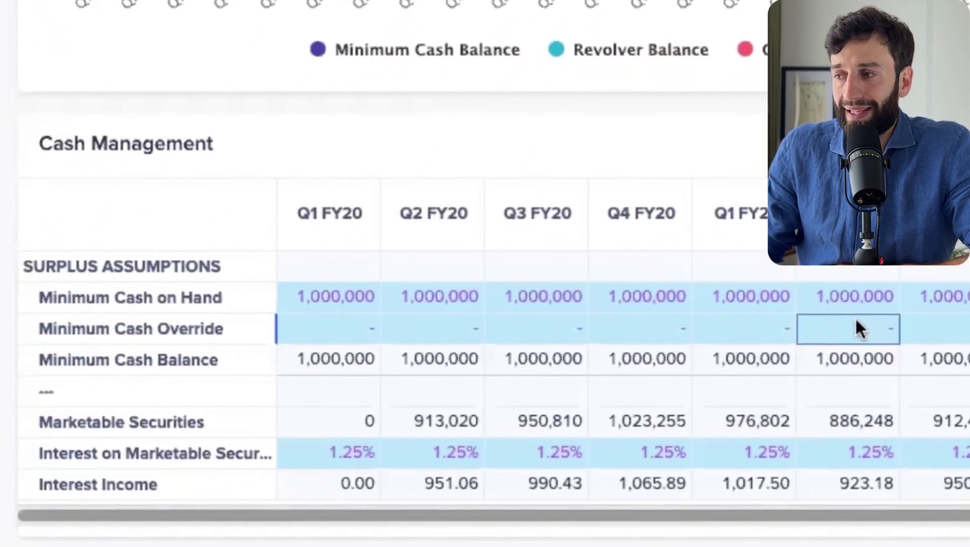
type("2,000,000")
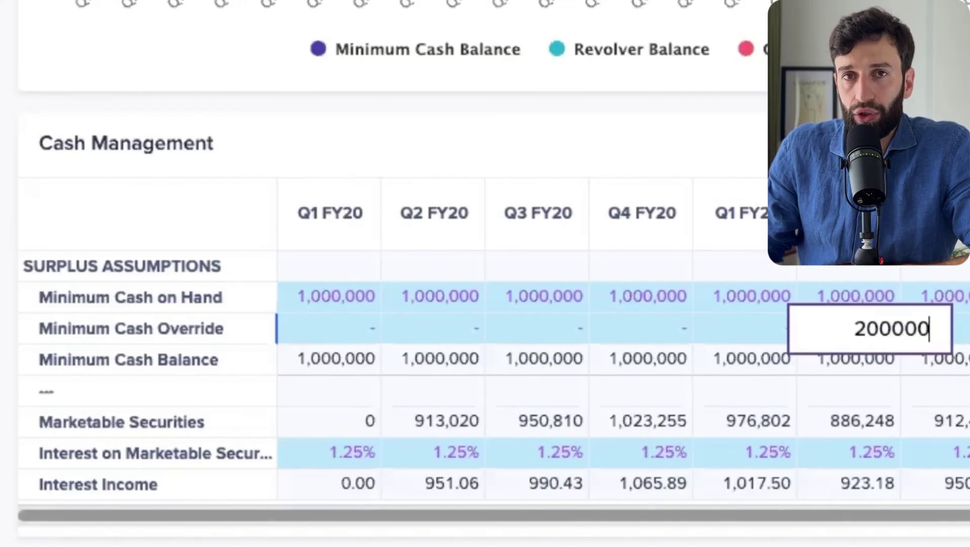
key("Return")
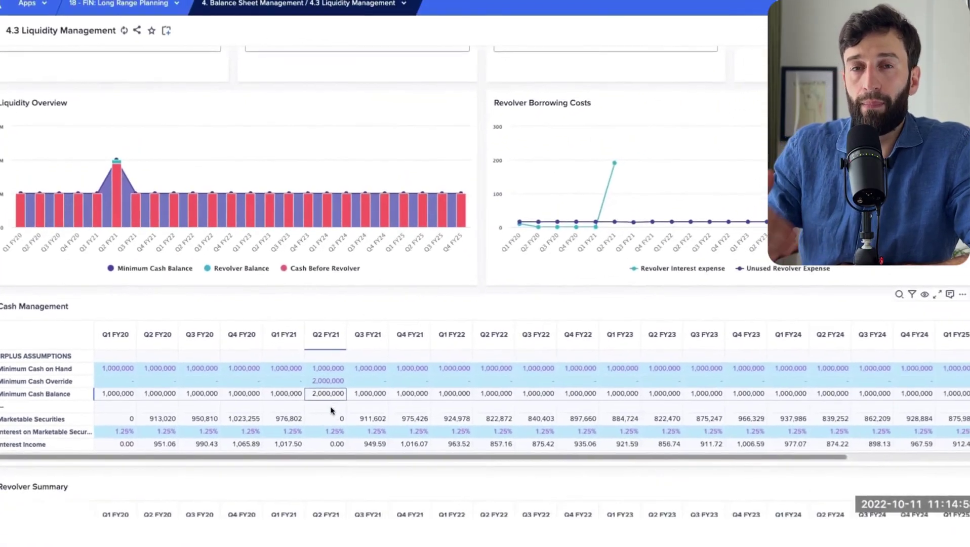
scroll(324, 422, "down", 2)
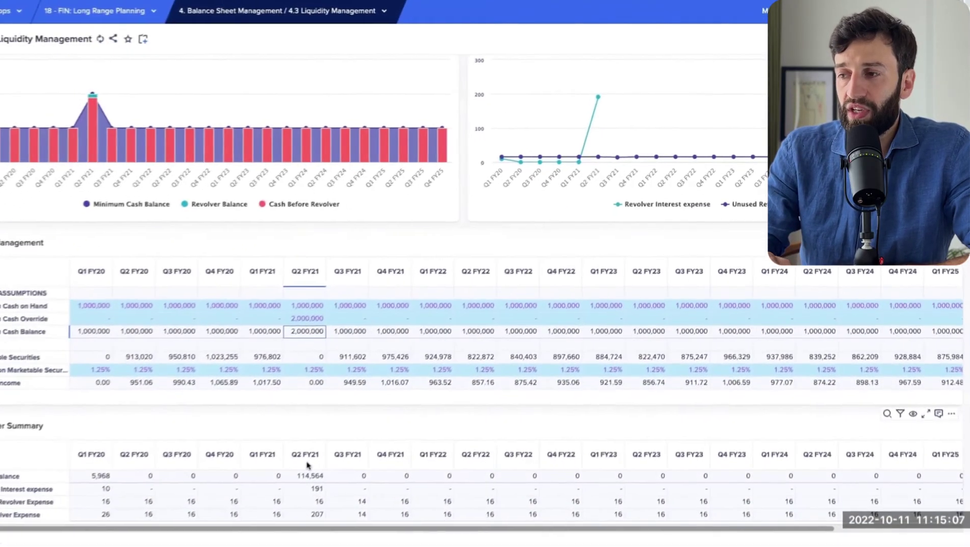
scroll(321, 450, "up", 3)
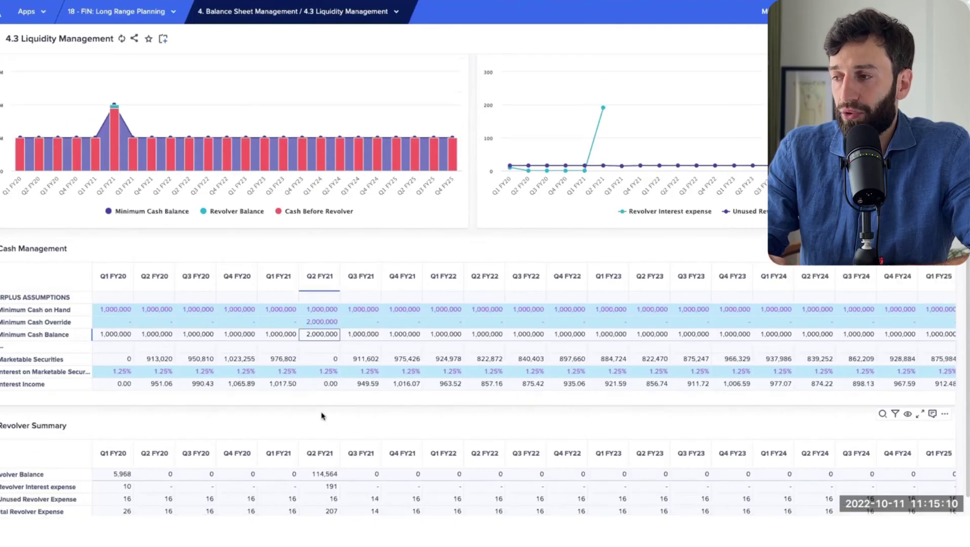
left_click(293, 12)
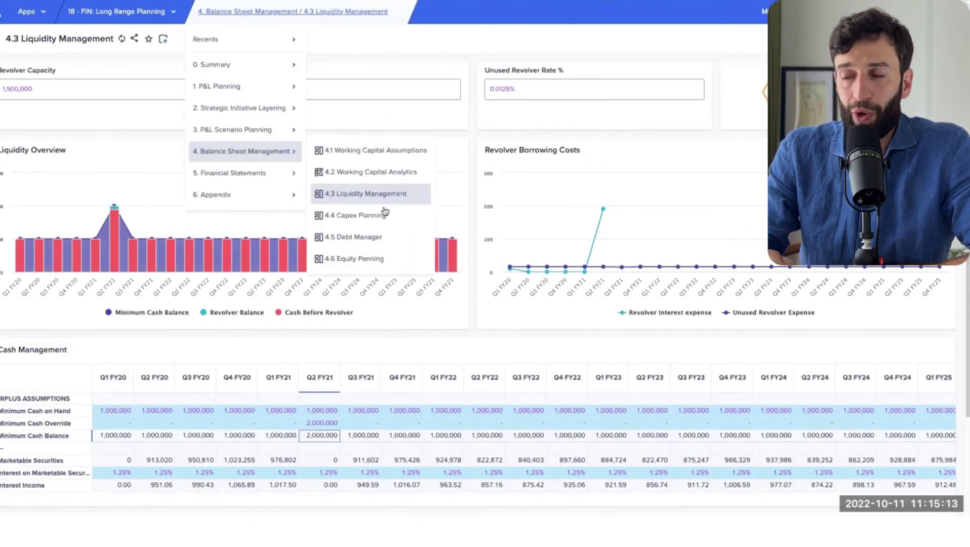
- On 4.6 Equity Panning, set Q1 FY21 share price to $26 and the approved stock issuance
left_click(362, 259)
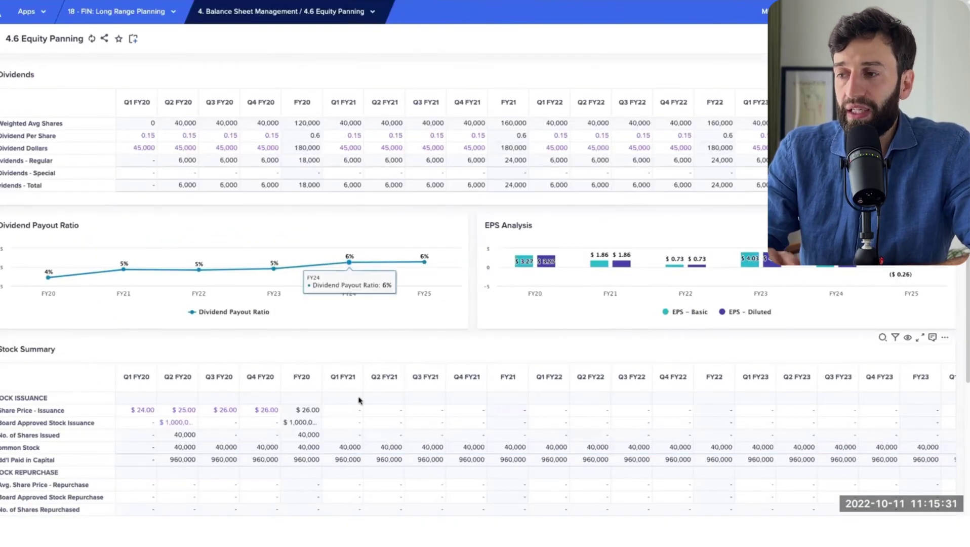
left_click(346, 409)
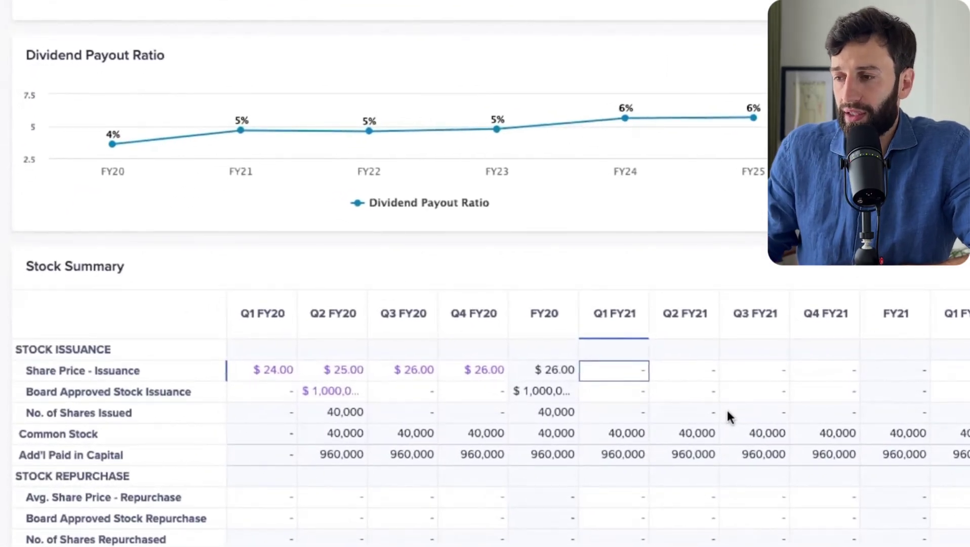
type("26")
key("Return")
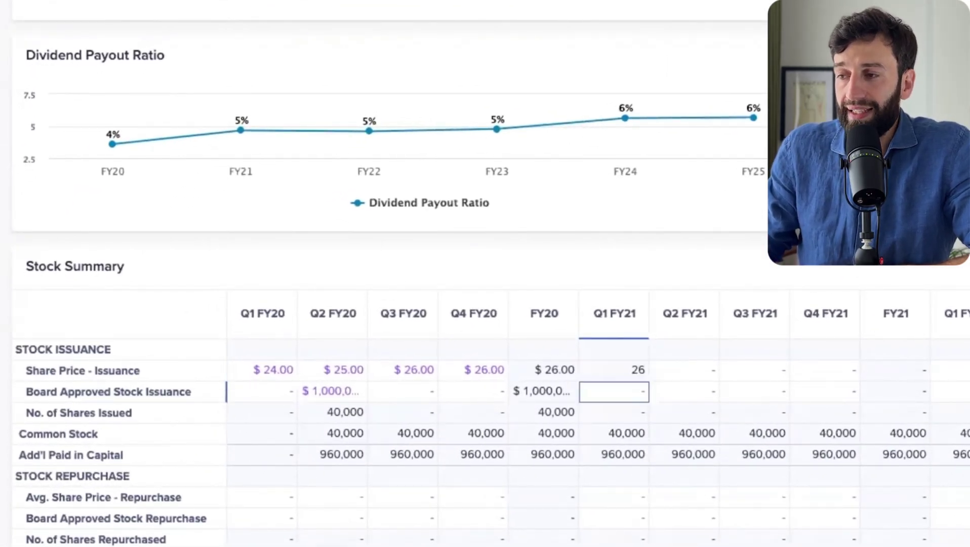
type("10000")
key("Return")
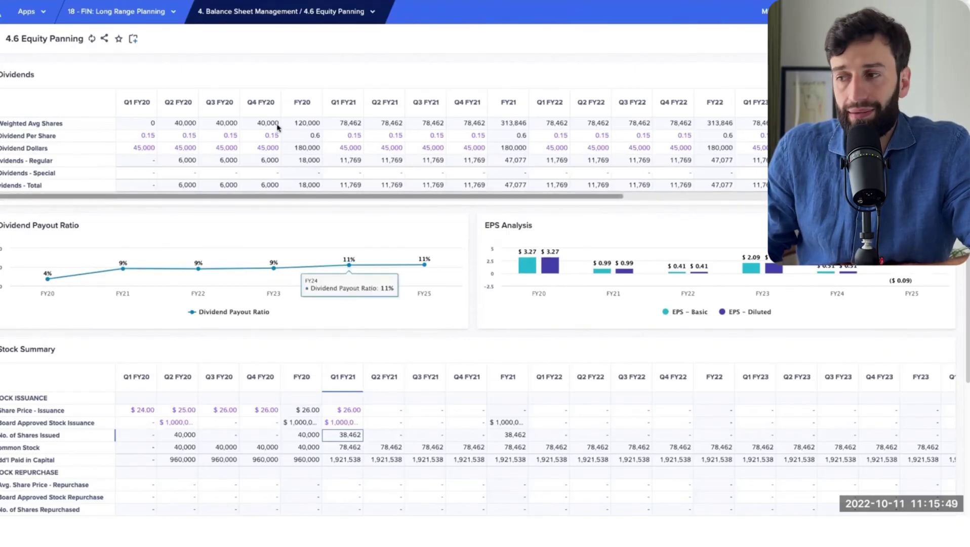
- Return to the 4.3 Liquidity Management page and review it
left_click(237, 11)
left_click(344, 196)
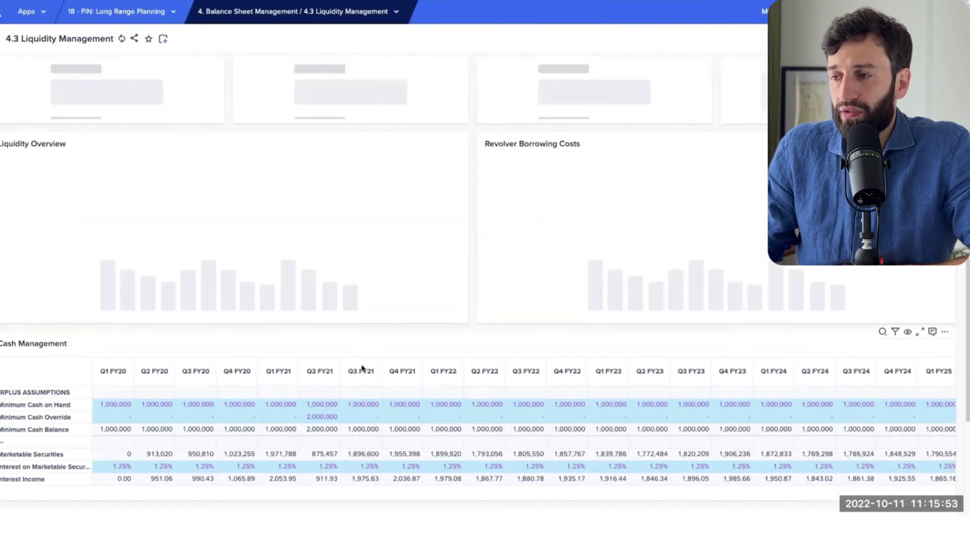
scroll(344, 394, "down", 3)
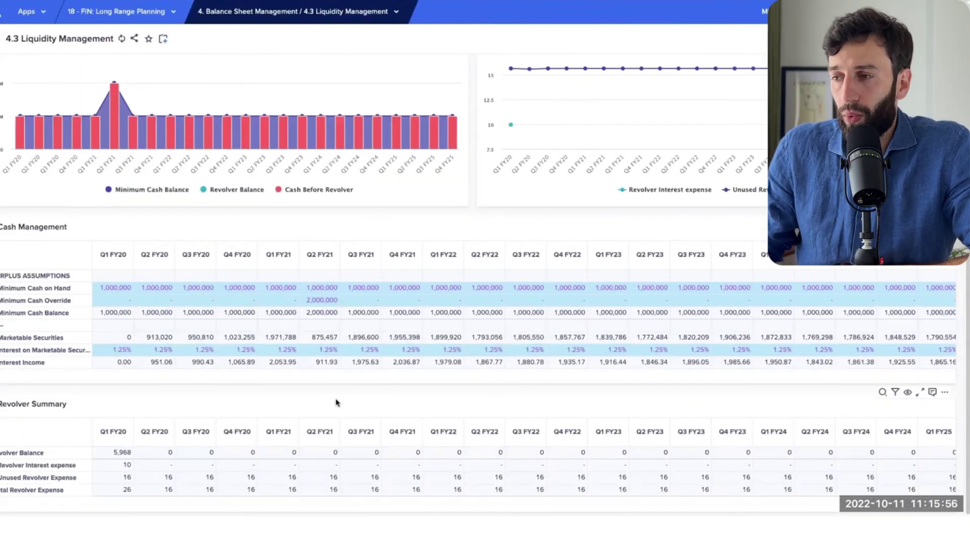
scroll(335, 190, "up", 1)
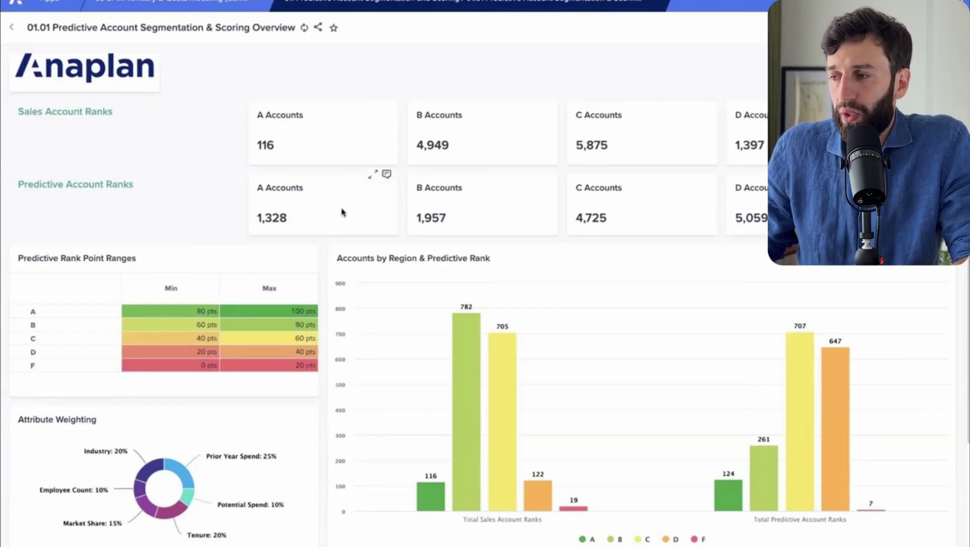
- Review the Base Score and Predictive Account Score columns on 01.02 Account Scoring Analysis
left_click(833, 75)
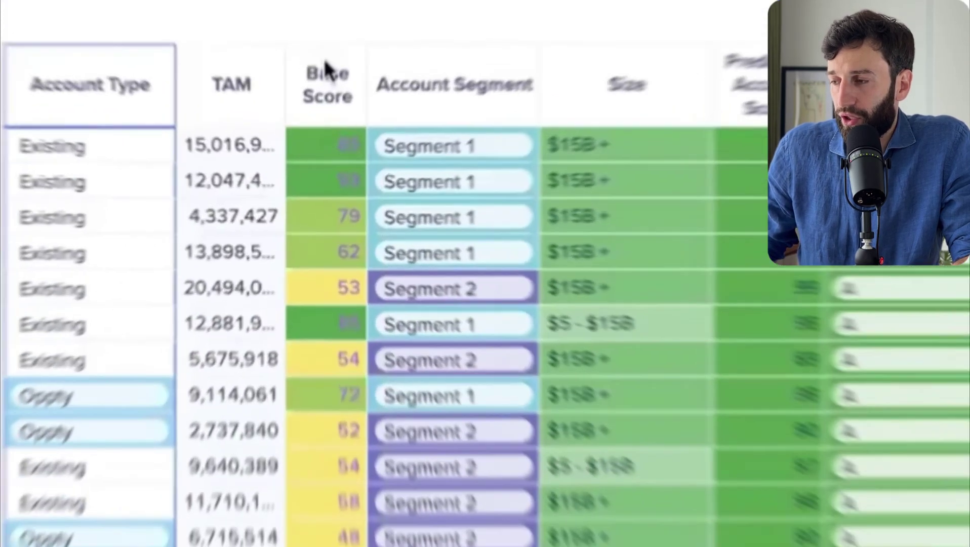
left_click(282, 87)
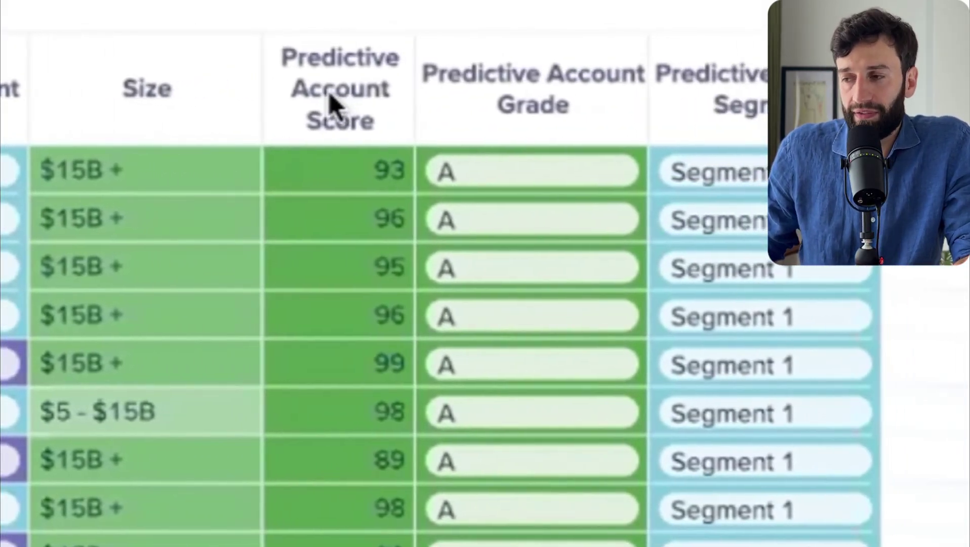
left_click(319, 91)
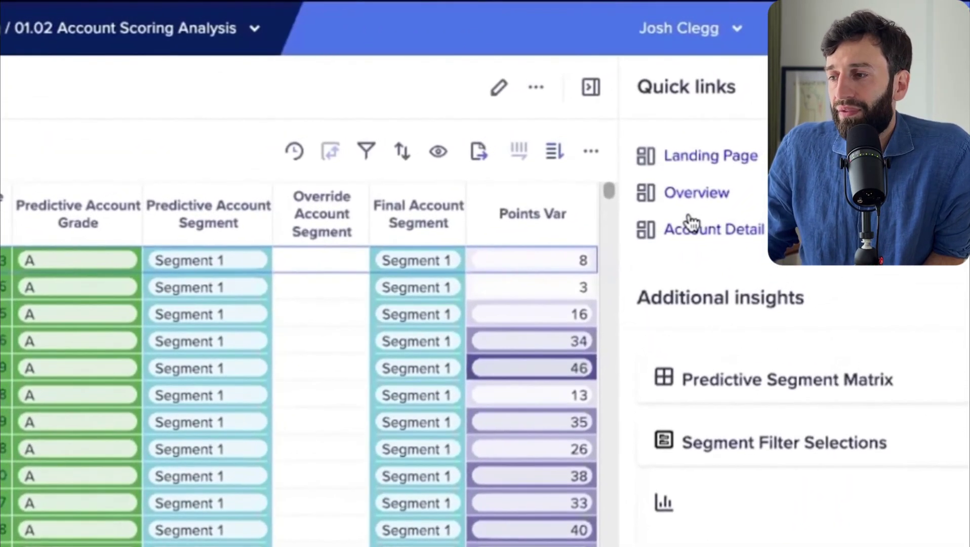
- On Account Detail, override the account's rank to B, then remove the override
left_click(833, 112)
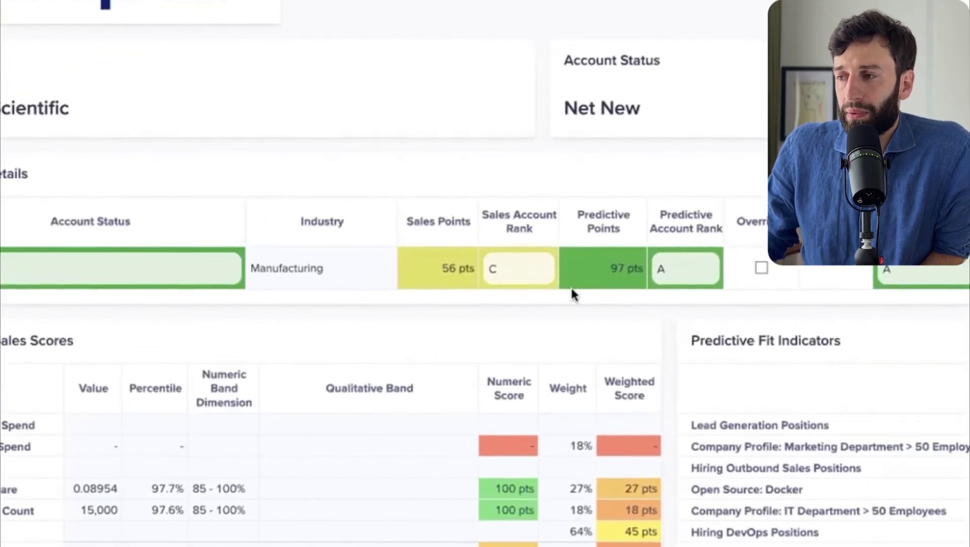
left_click(762, 267)
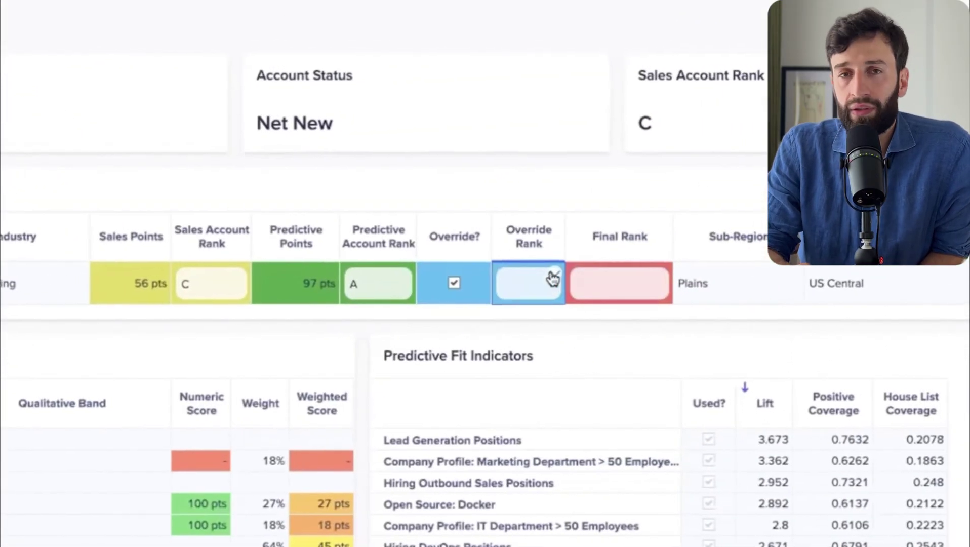
left_click(865, 282)
left_click(556, 403)
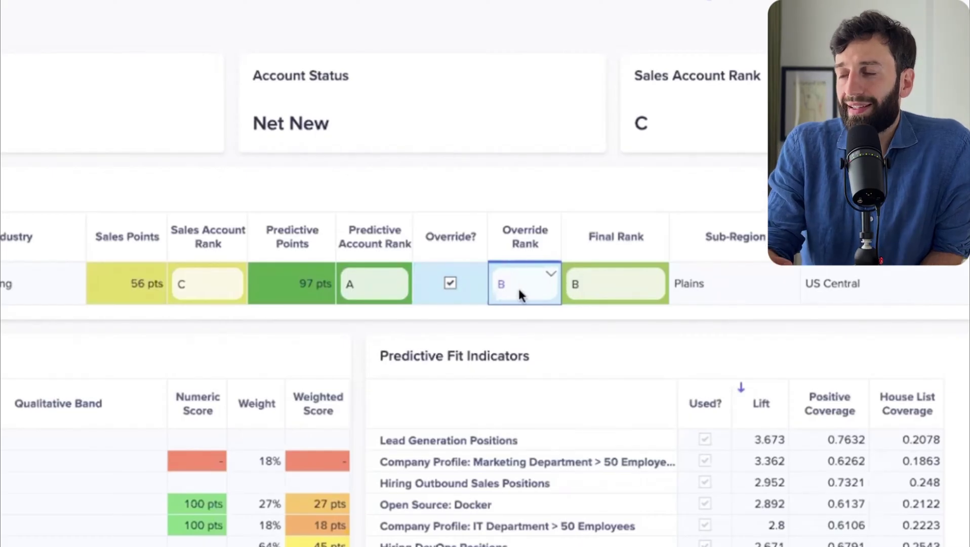
left_click(536, 253)
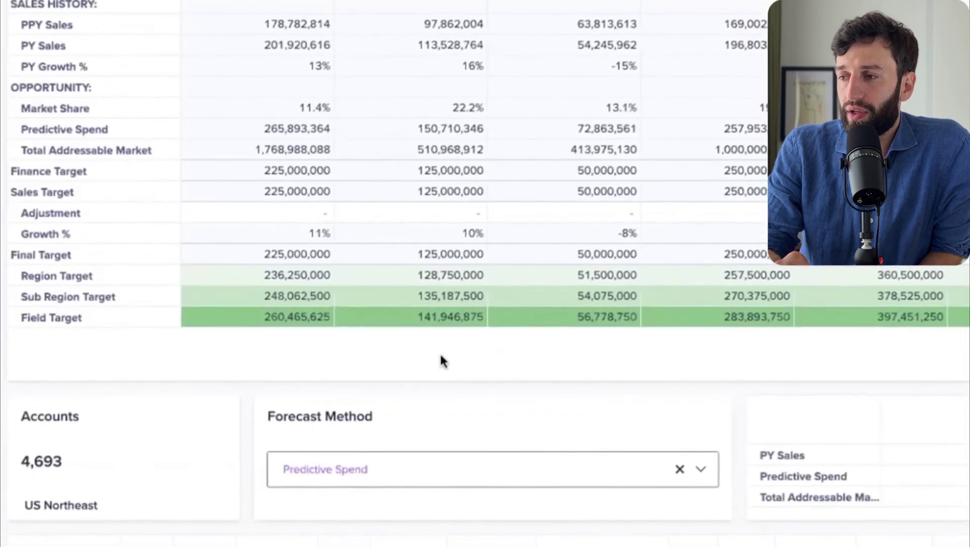
- Override US Northeast's Product 1 region target to 80,000,000 and mark AMER targets complete
left_click(288, 275)
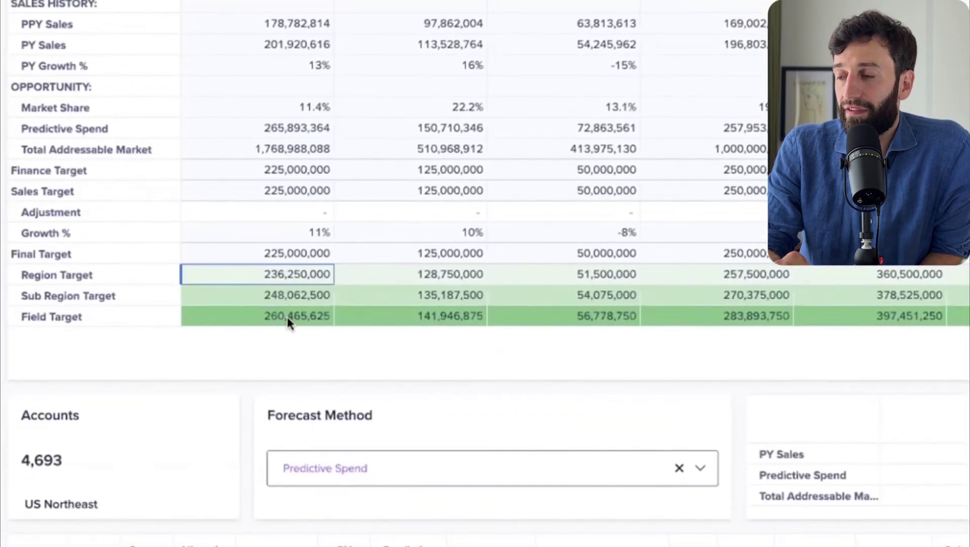
scroll(241, 376, "down", 5)
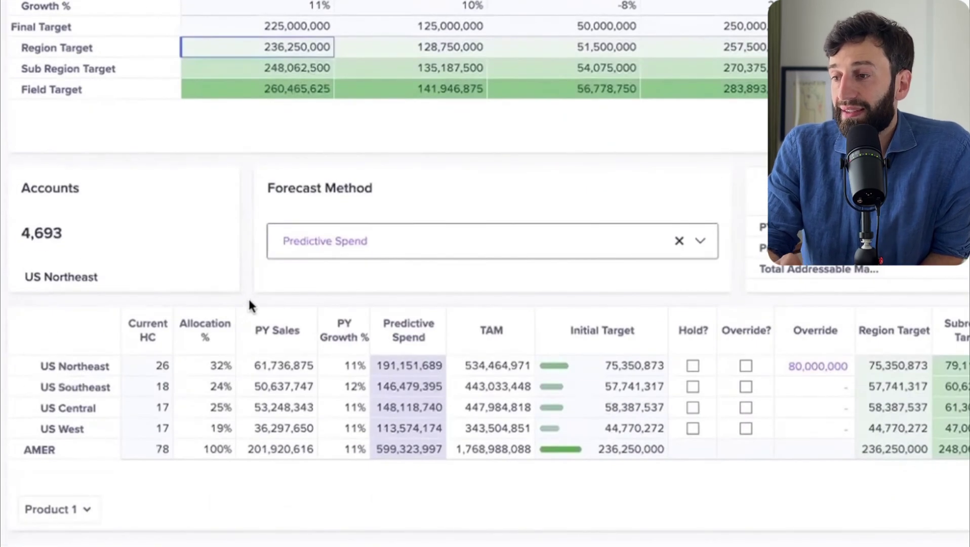
left_click(32, 450)
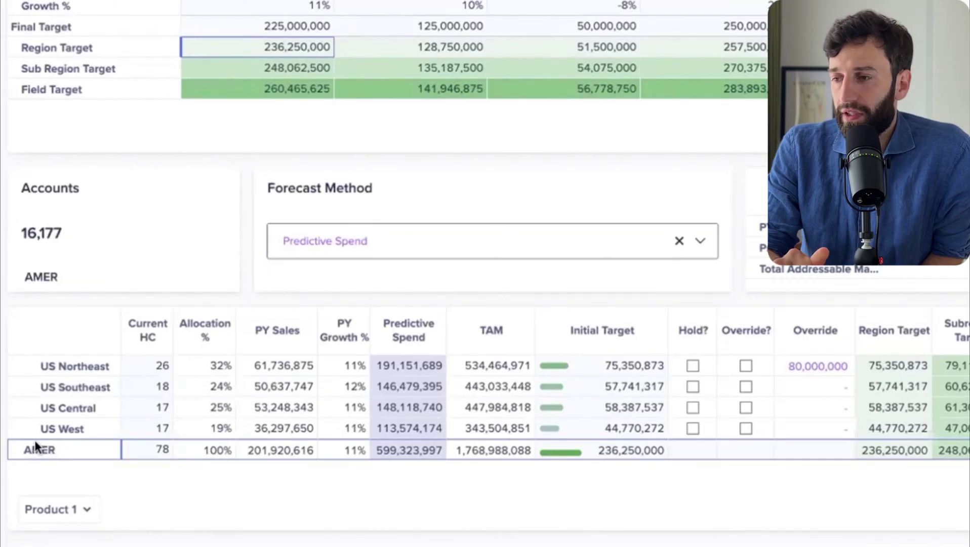
left_click(804, 365)
left_click(746, 366)
scroll(882, 366, "down", 2)
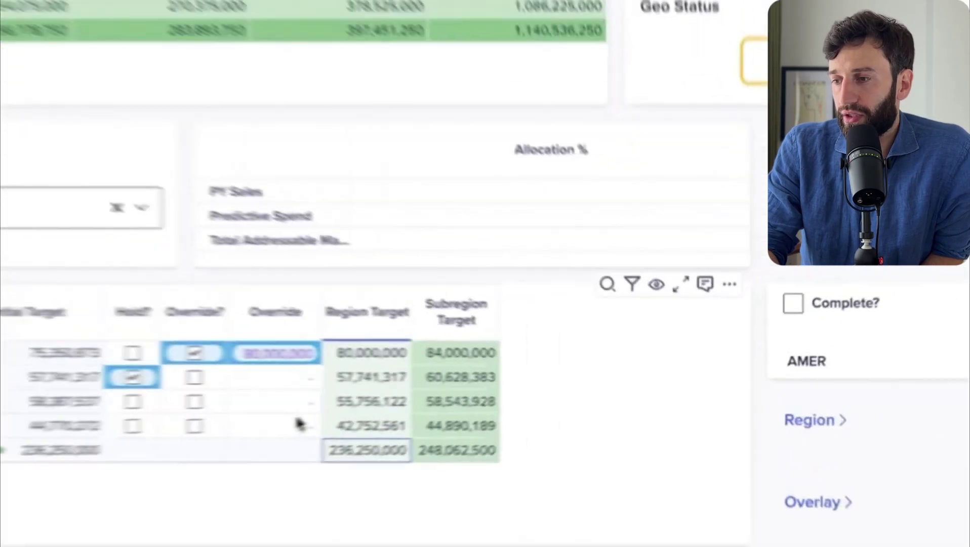
left_click(784, 315)
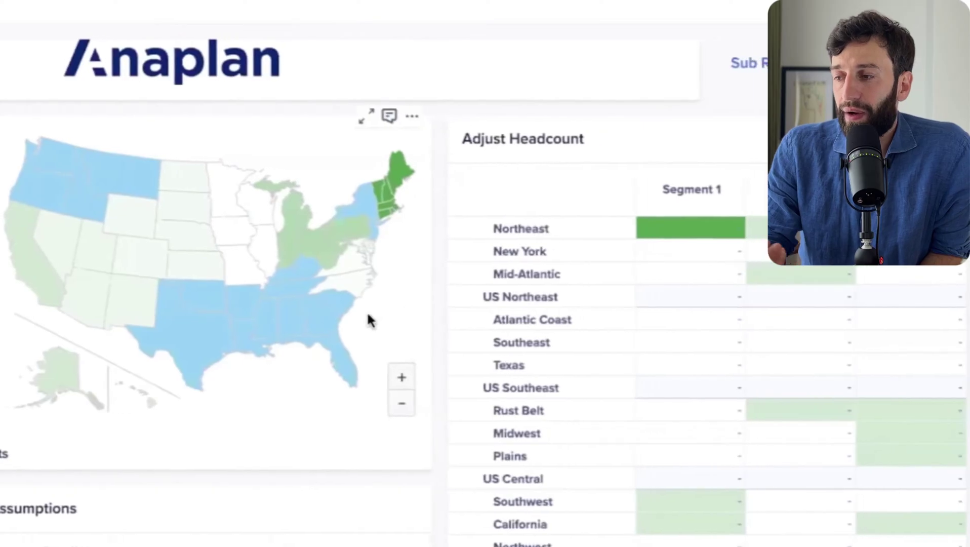
- Add one trial head each to Northeast Segment 1 and Rust Belt Segment 3
left_click(686, 228)
type("1")
key("Return")
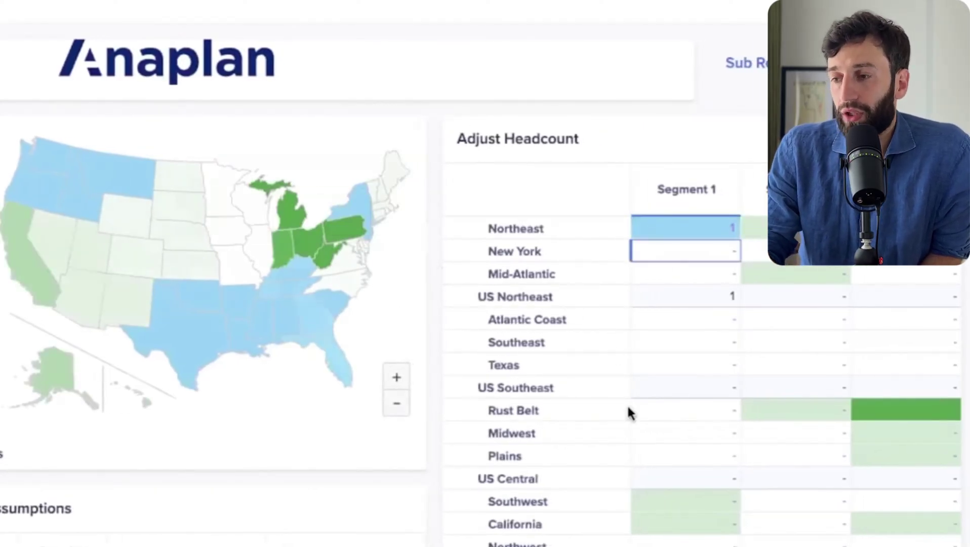
left_click(907, 403)
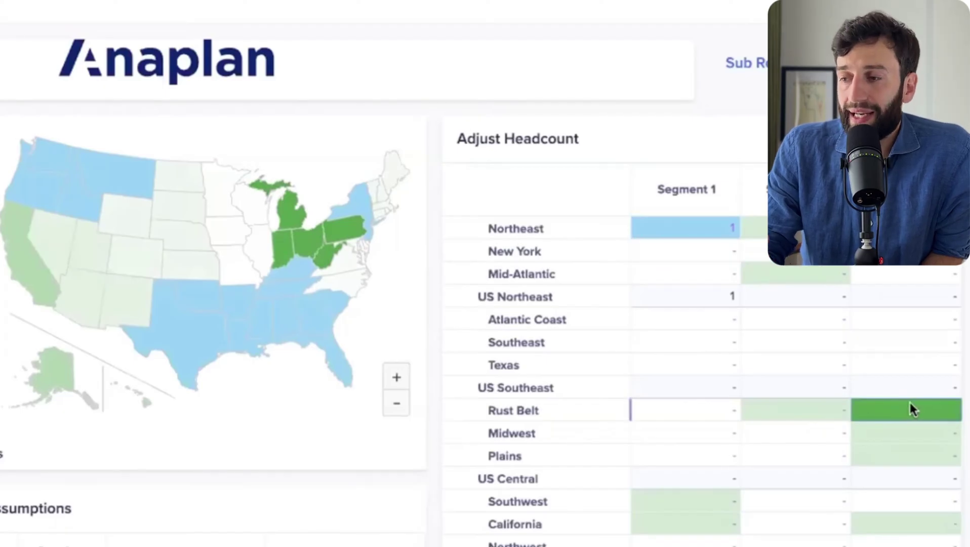
type("1")
key("Return")
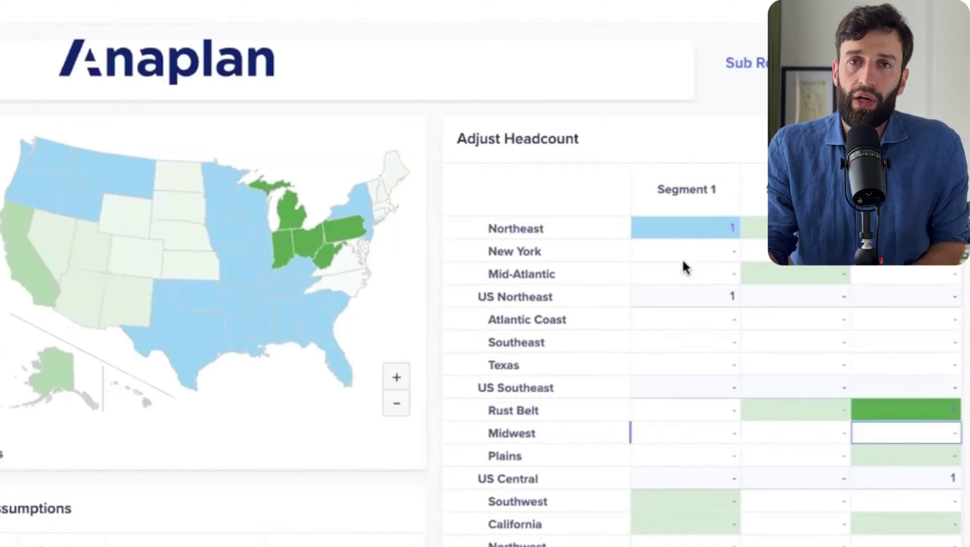
- Clear both trial heads and release the approved headcount
left_click(691, 229)
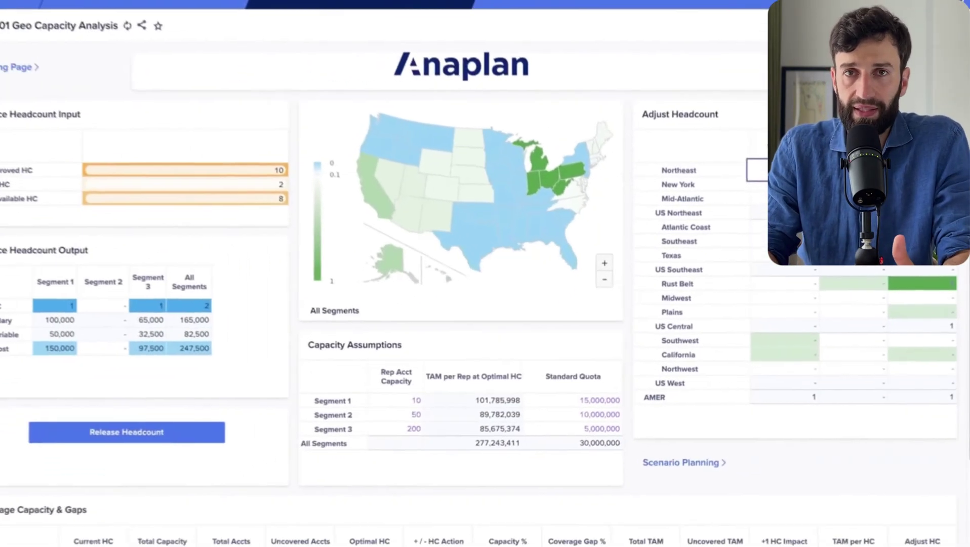
key("Delete")
left_click(919, 288)
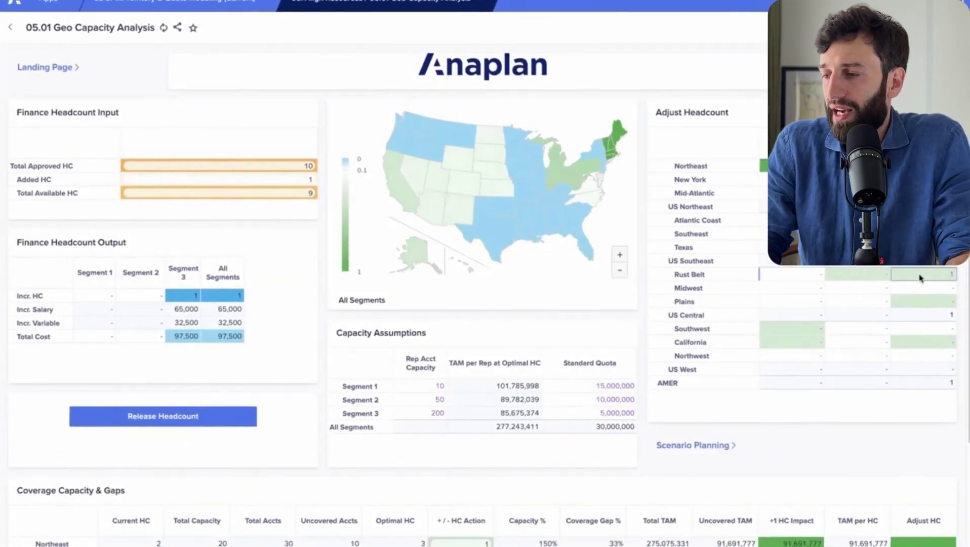
key("Delete")
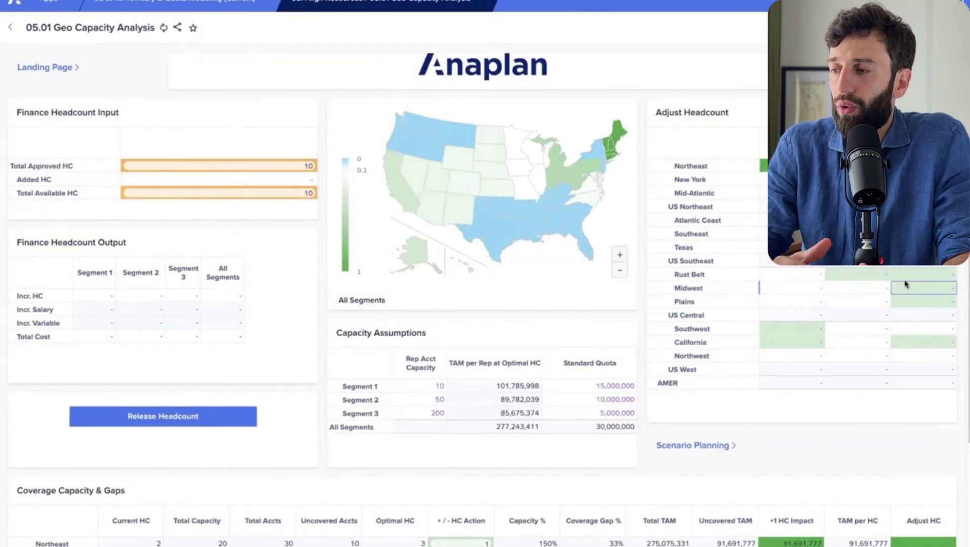
left_click(163, 417)
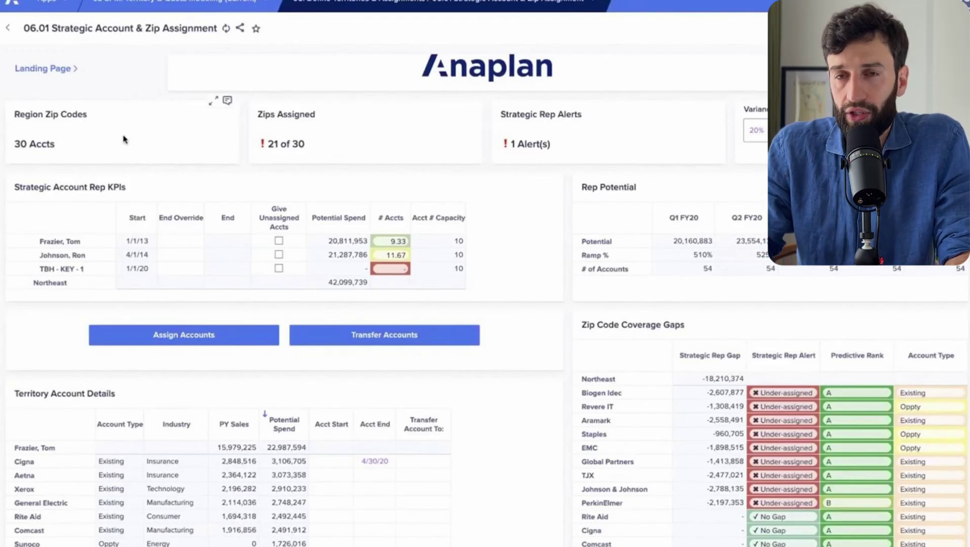
- Give TBH - KEY - 1 the unassigned accounts and run Assign Accounts
left_click(92, 271)
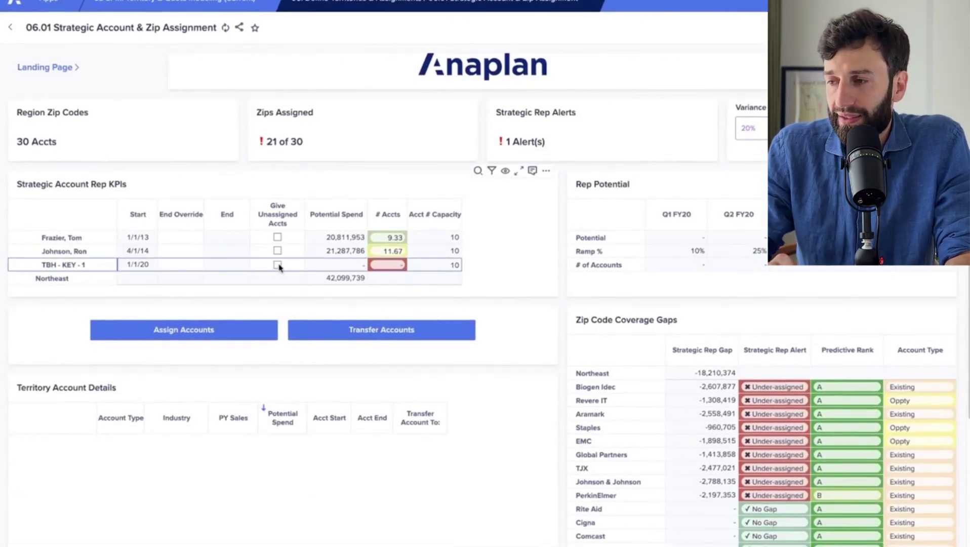
left_click(278, 265)
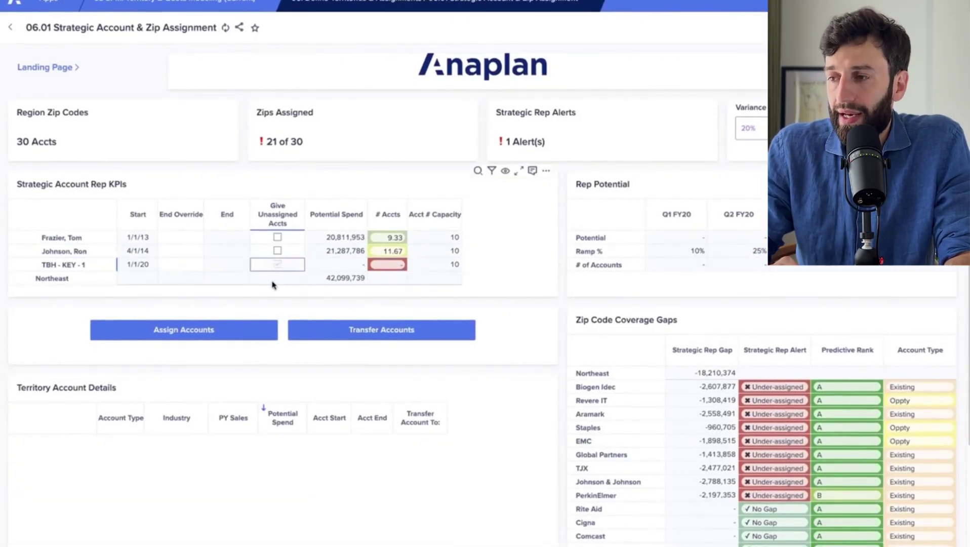
left_click(210, 324)
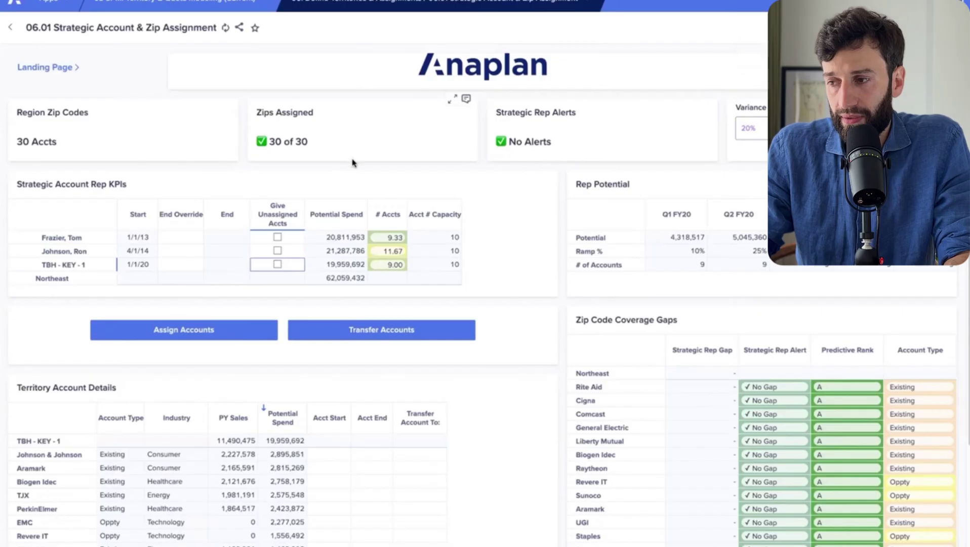
left_click(435, 4)
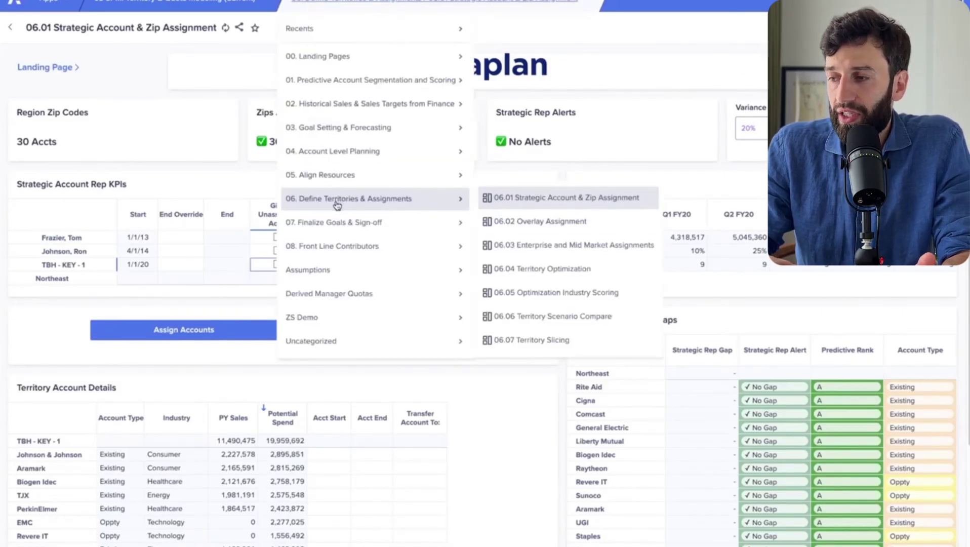
- Run Optimize Territories on the 06.04 Territory Optimization page and review the results
left_click(537, 270)
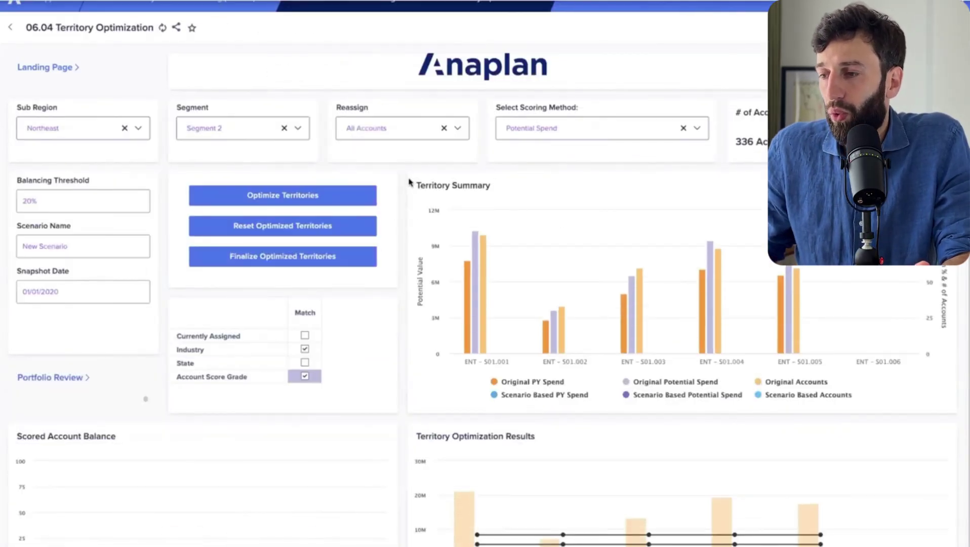
scroll(403, 407, "down", 1)
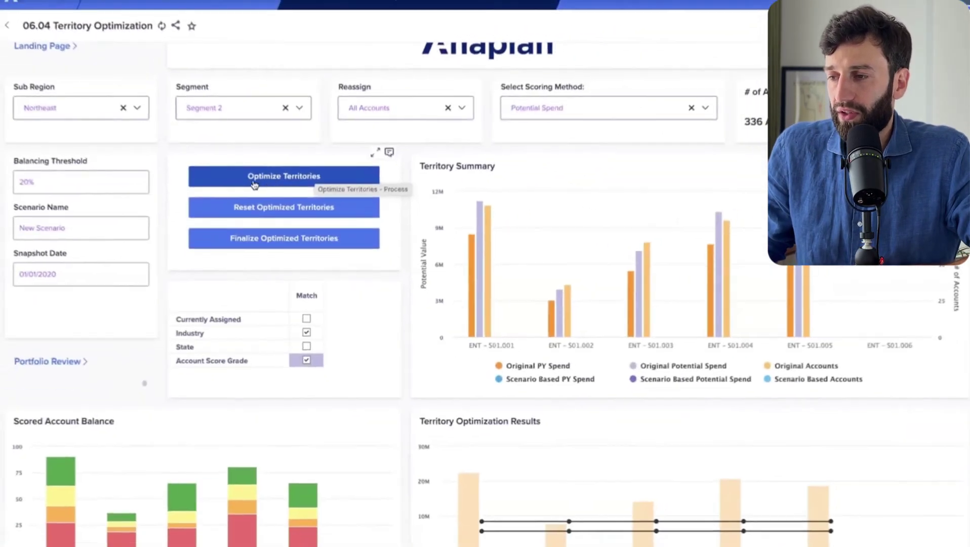
left_click(358, 234)
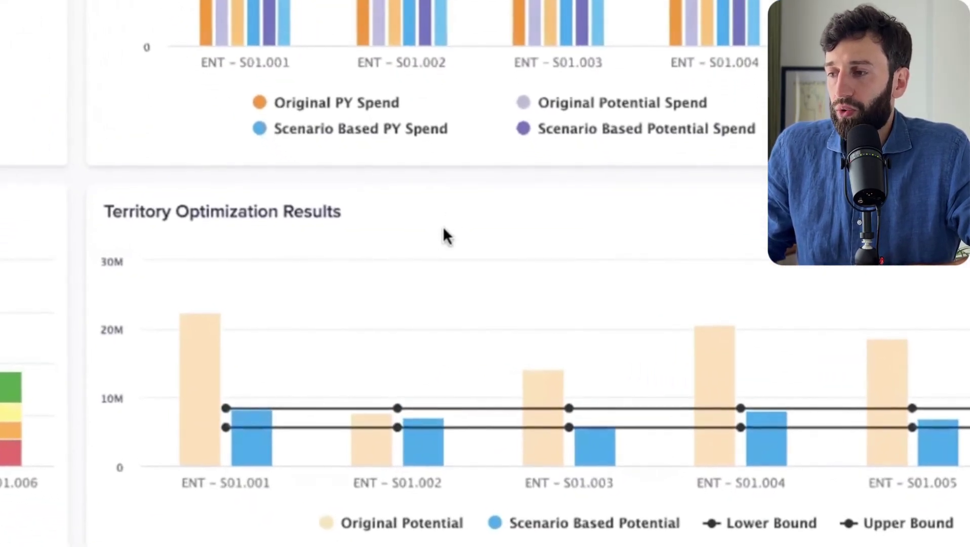
mouse_move(562, 526)
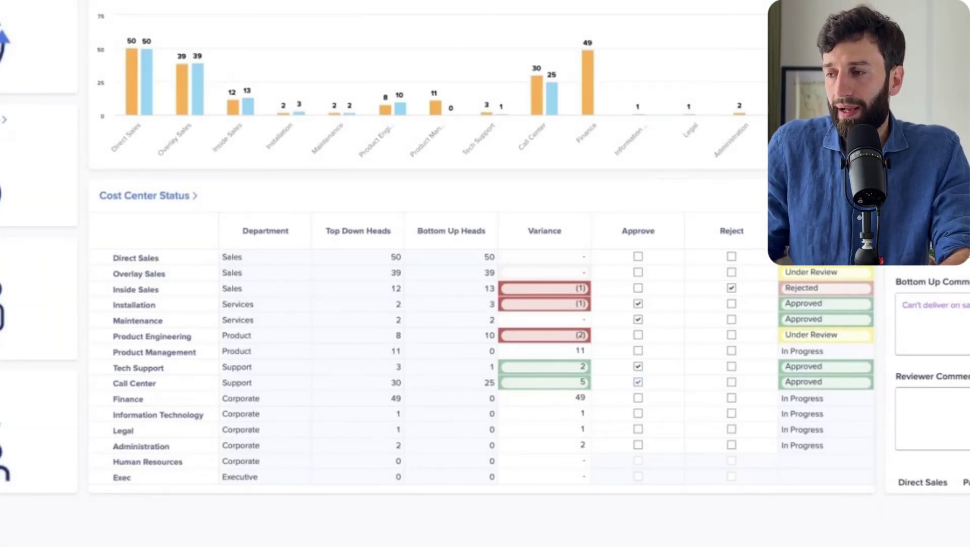
- Approve the Product Engineering headcount request and dismiss Finance's notification without sending
left_click(197, 338)
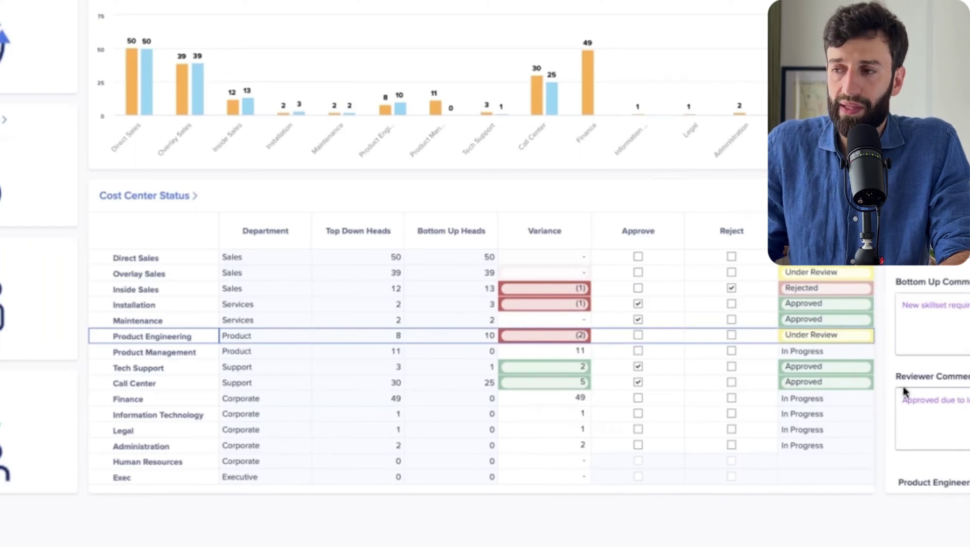
left_click(638, 335)
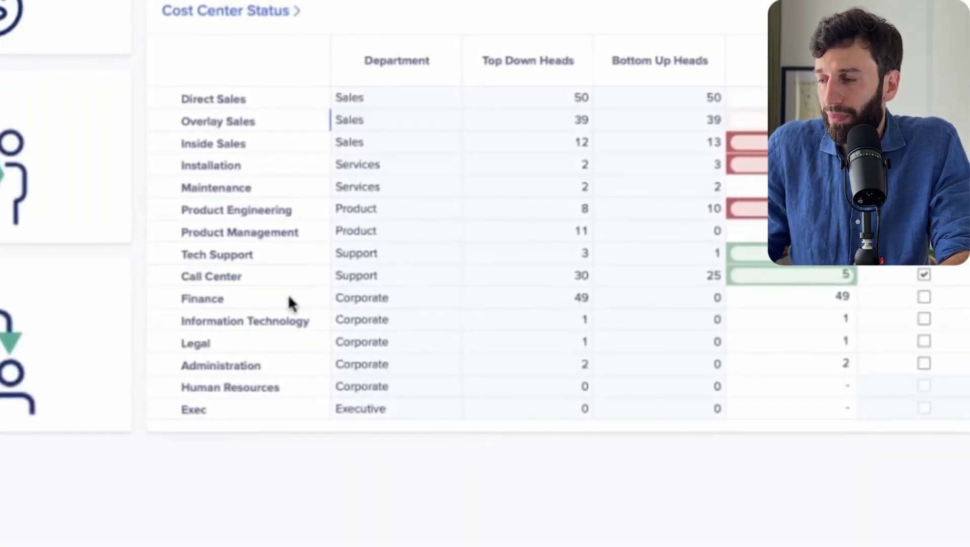
left_click(289, 298)
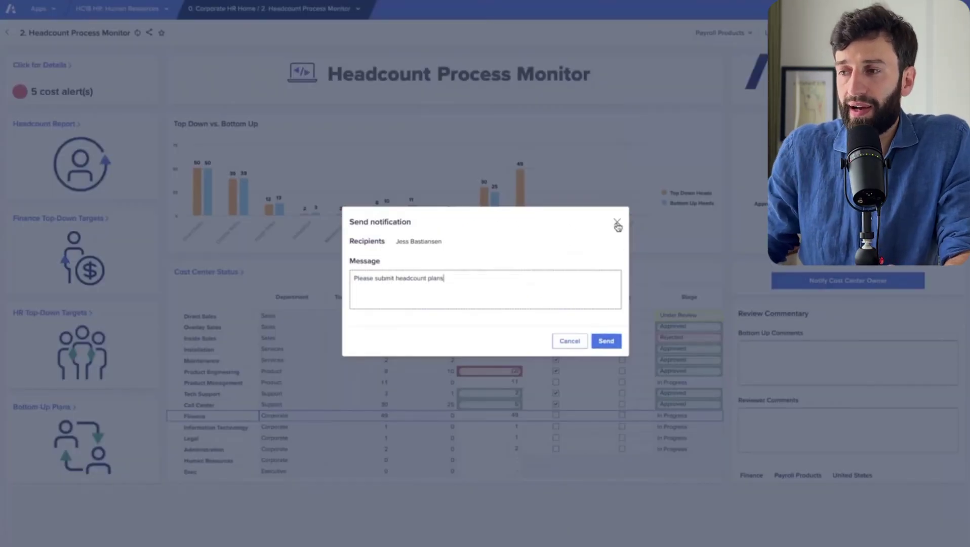
left_click(617, 223)
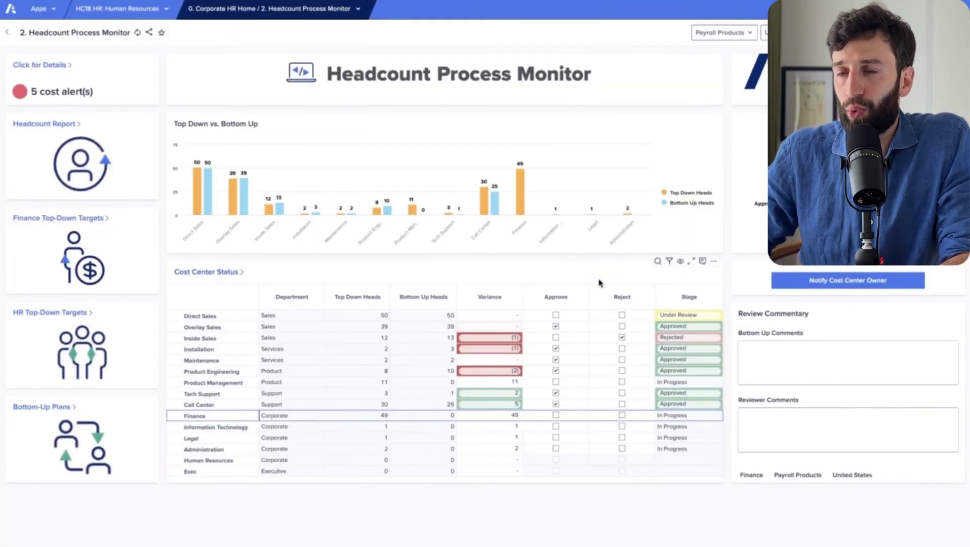
left_click(56, 408)
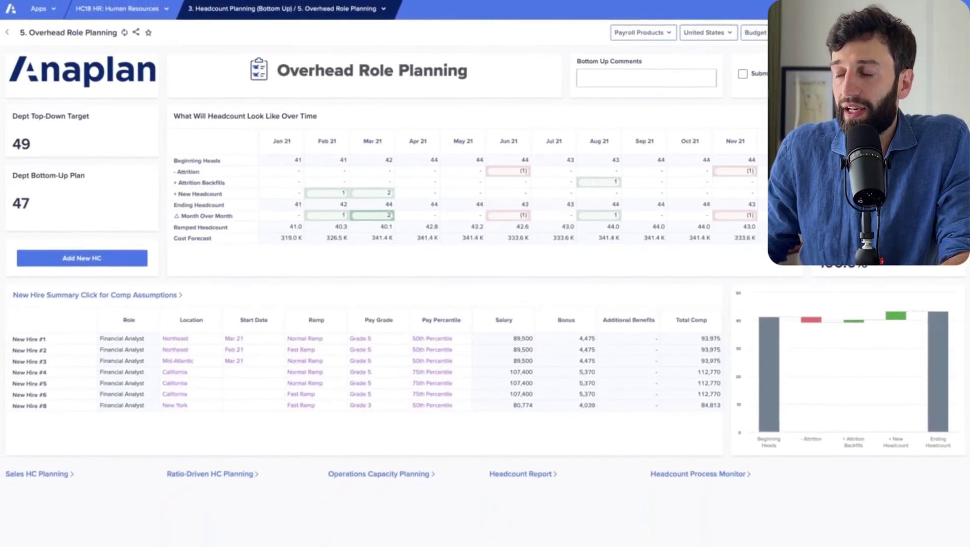
- Set New Hire #4's start date to Jan 21, then submit and approve Corporate's 49-head plan
left_click(137, 258)
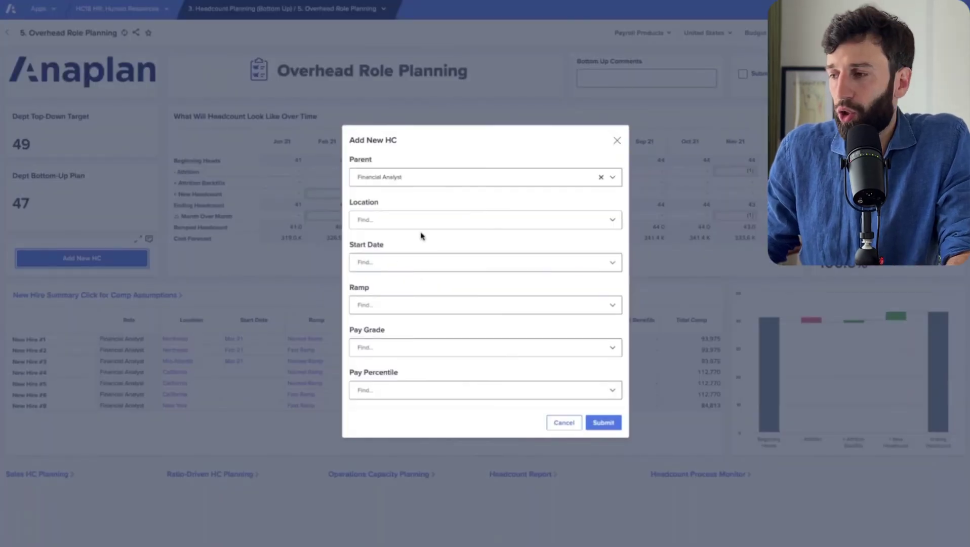
left_click(616, 140)
left_click(252, 373)
type("jan")
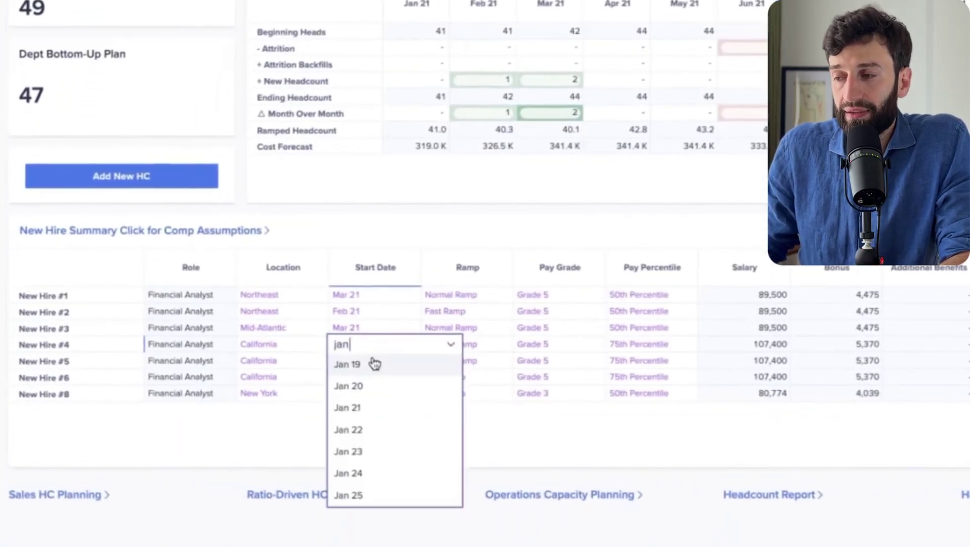
left_click(370, 405)
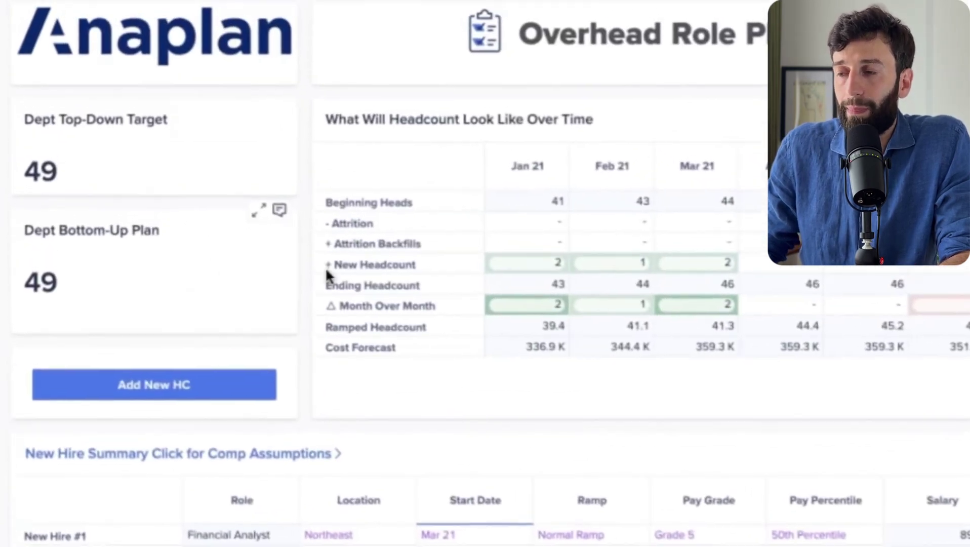
left_click(573, 67)
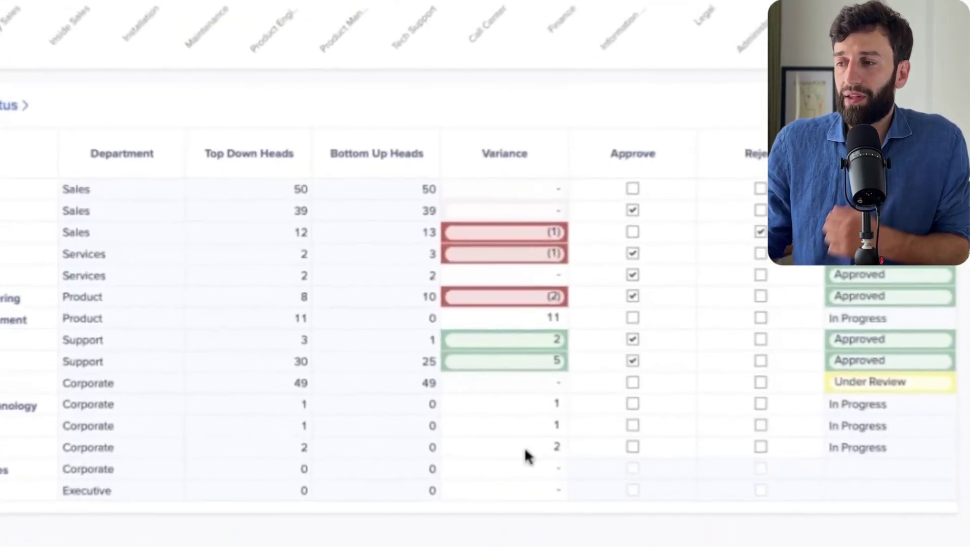
left_click(637, 381)
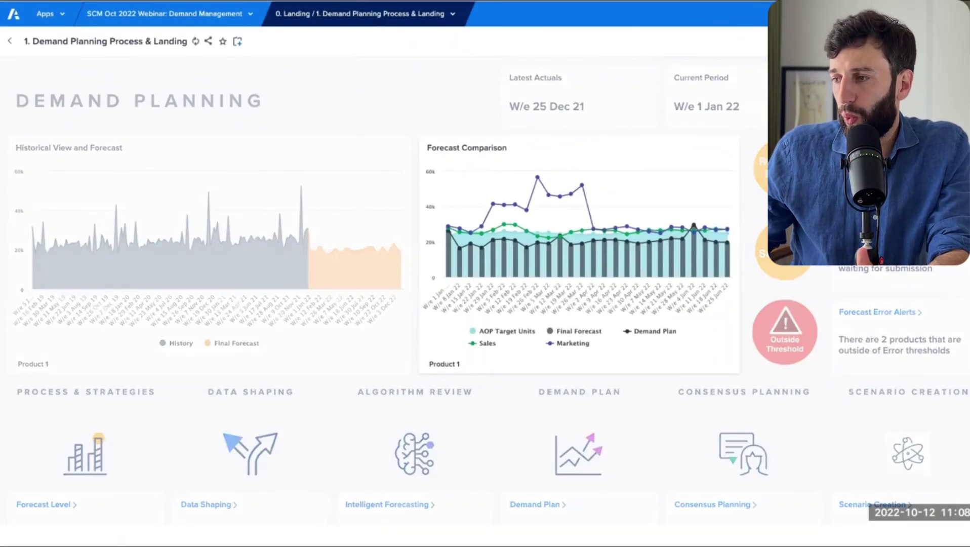
- Switch the product filter to Category 1, then back to Product 1
key("ctrl+f")
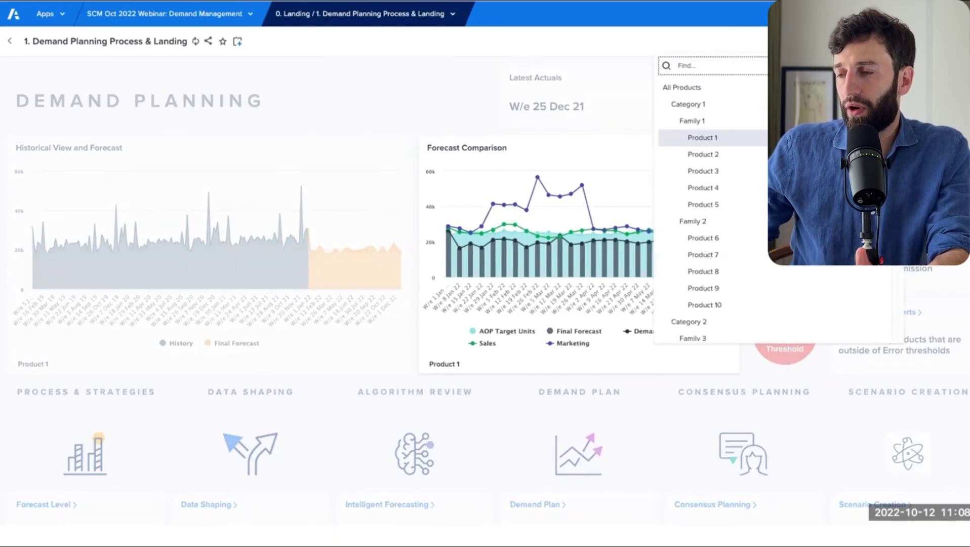
key("Up")
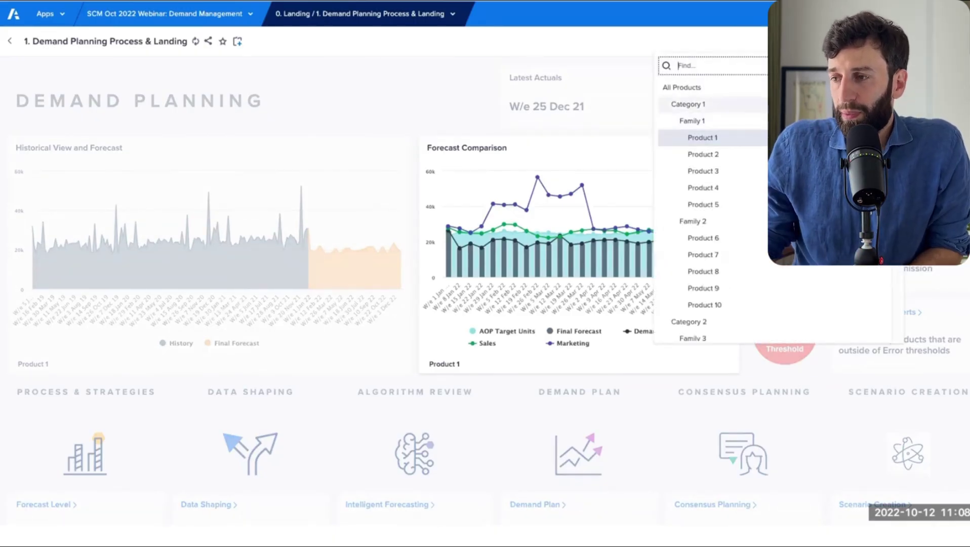
key("Return")
key("Down")
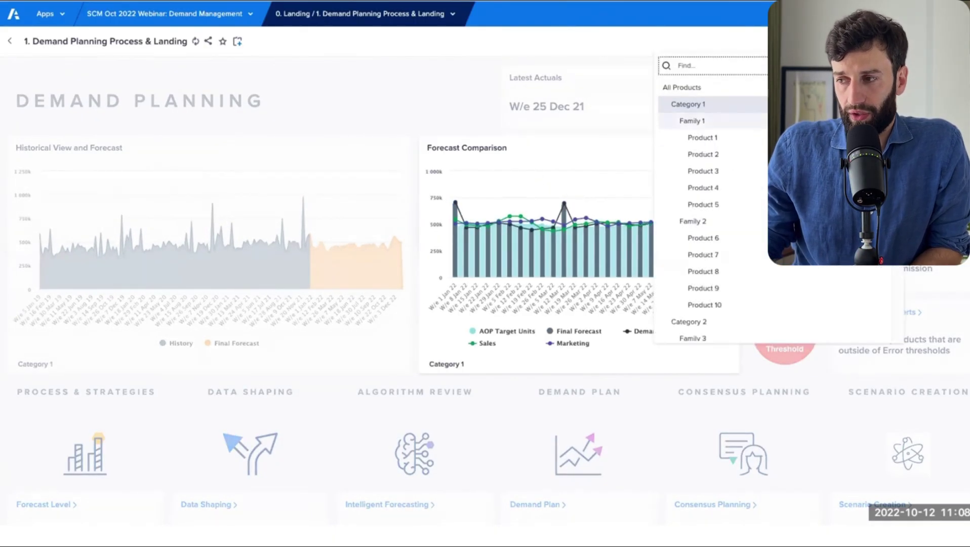
key("Down")
key("Down")
key("Return")
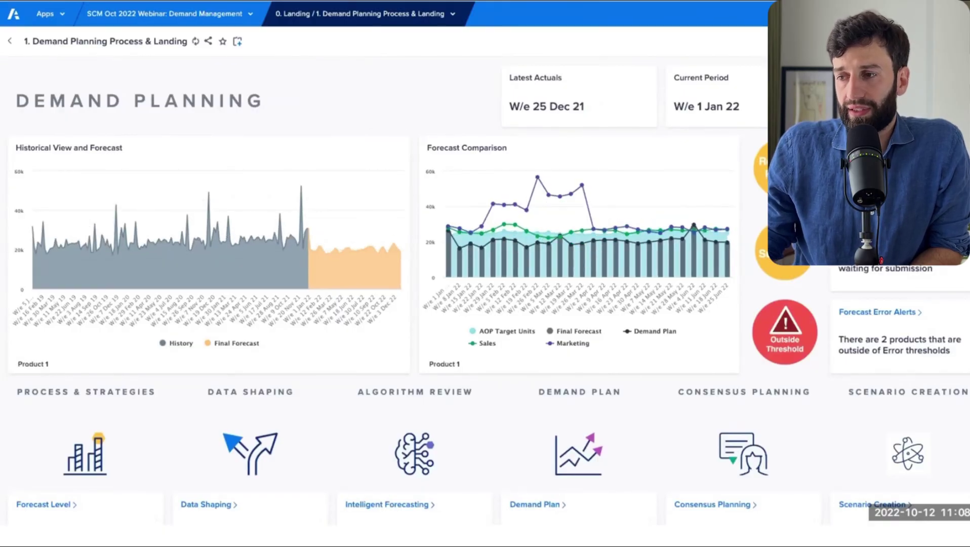
- Open Forecast Level and view the Segmentation Quadrant full page, then close it
scroll(384, 284, "down", 3)
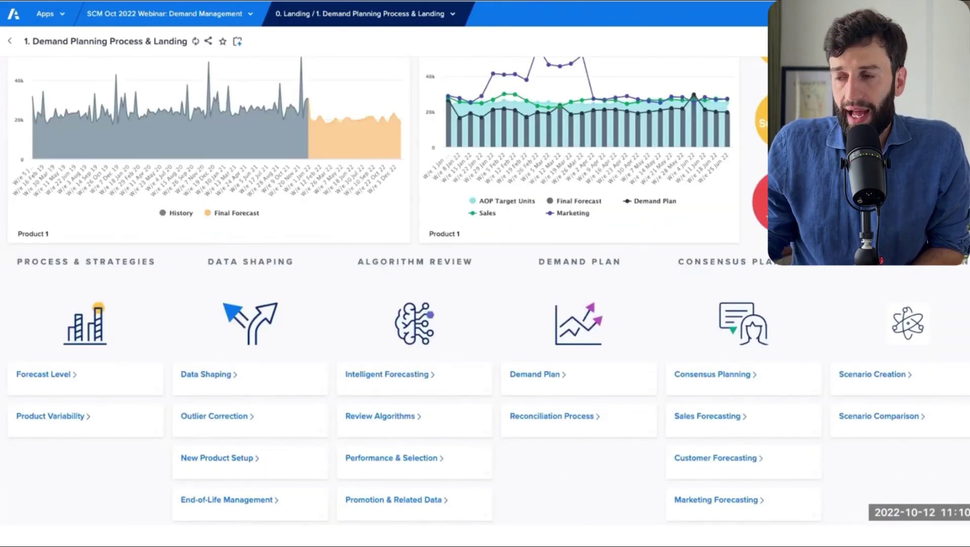
left_click(34, 373)
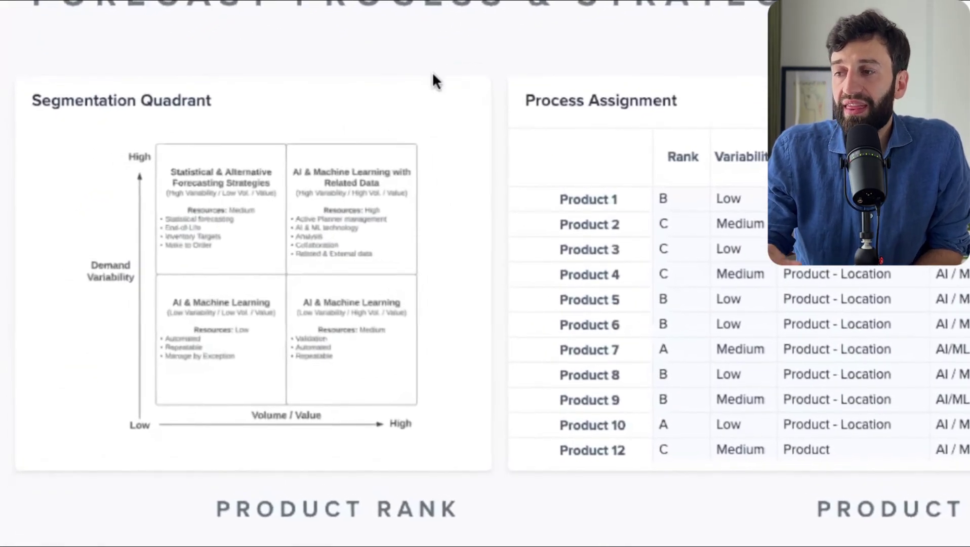
left_click(433, 76)
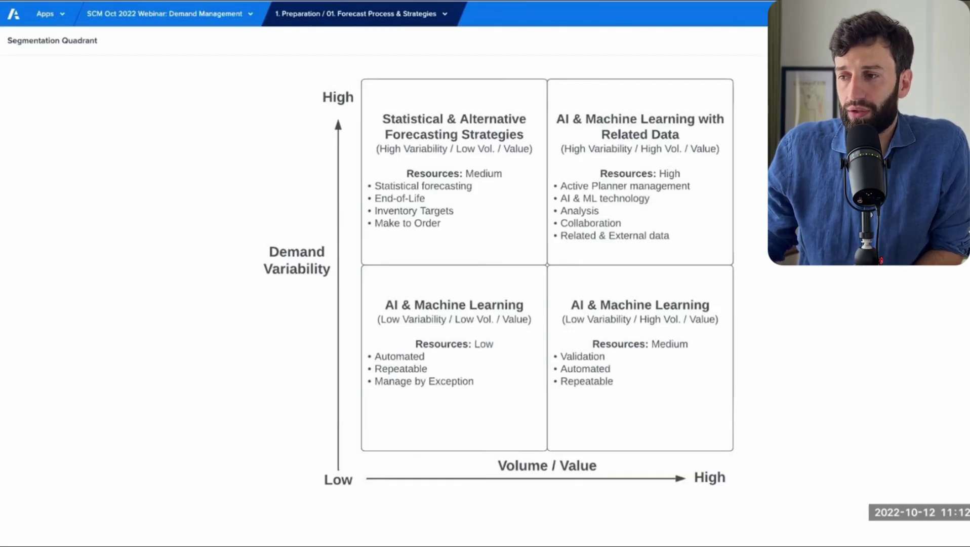
key("Escape")
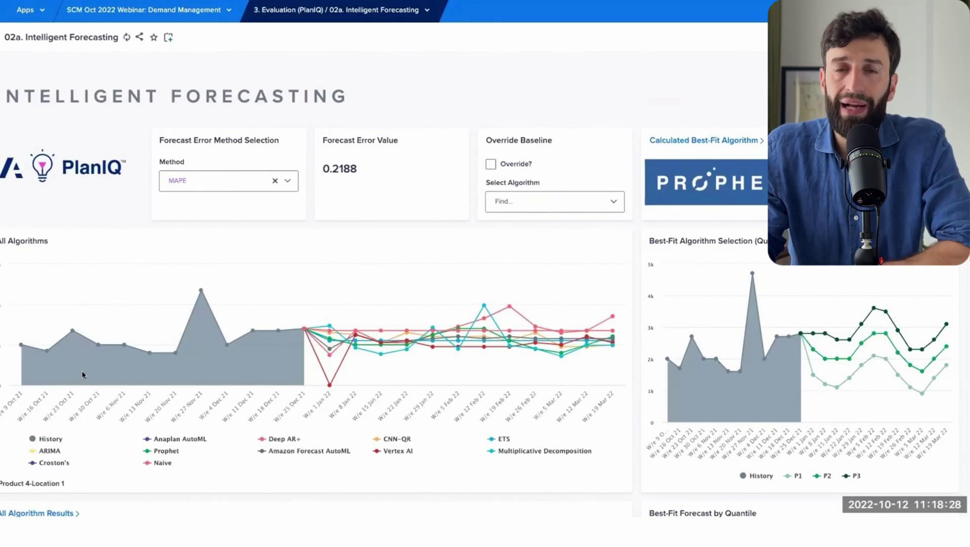
- Scroll through the All Algorithm Results table and back up, then inspect the P1 quantile line
scroll(82, 374, "down", 5)
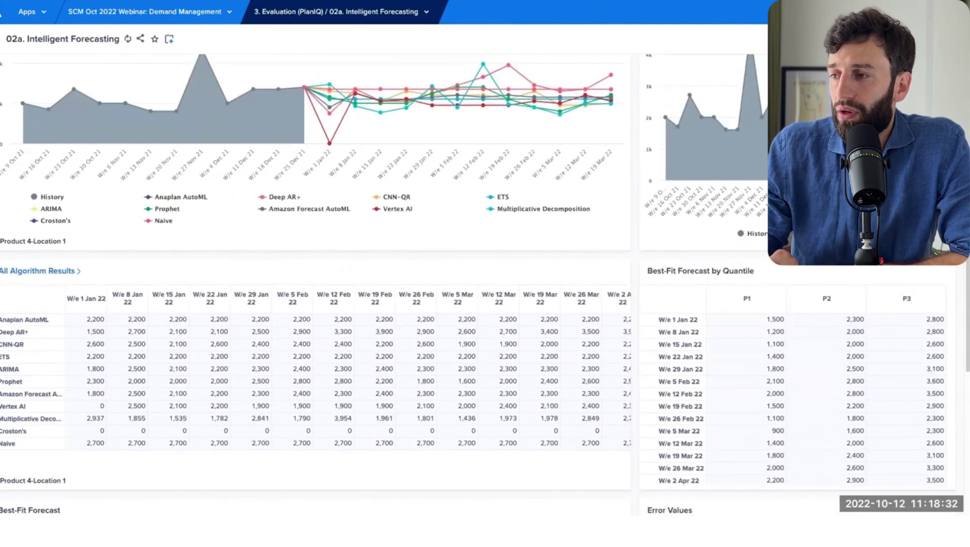
scroll(314, 273, "up", 5)
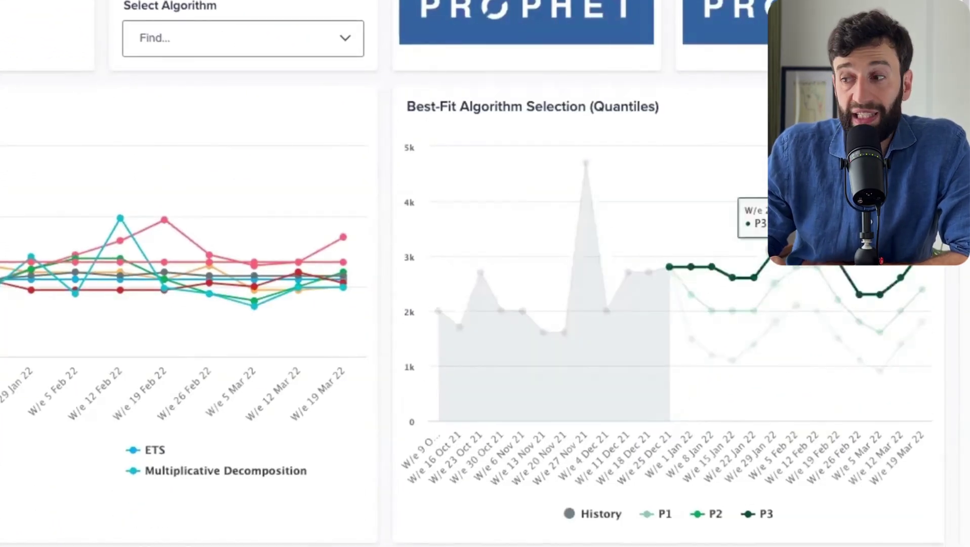
mouse_move(775, 347)
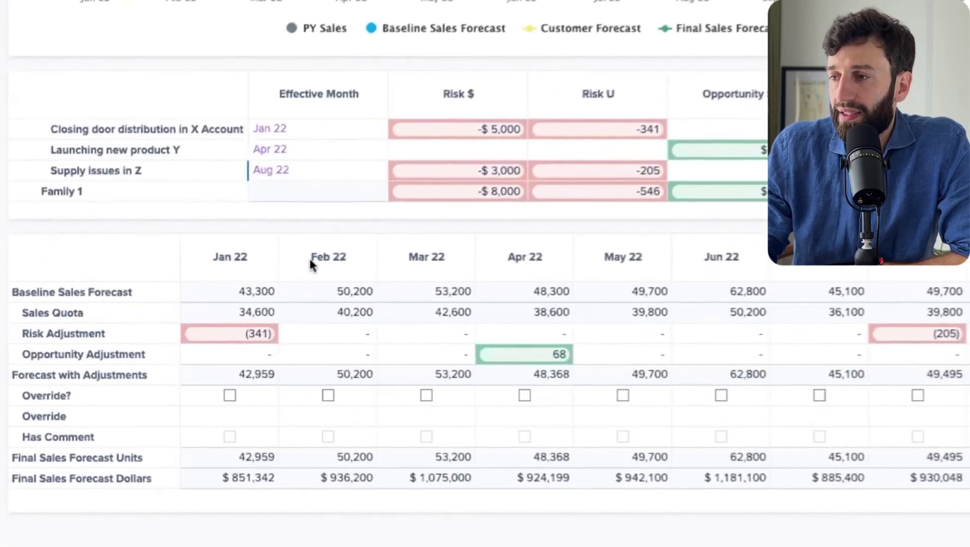
- Override Feb 22 to 45,000 with reason Promotion and comment Test, then open Customer Forecast Review
left_click(172, 342)
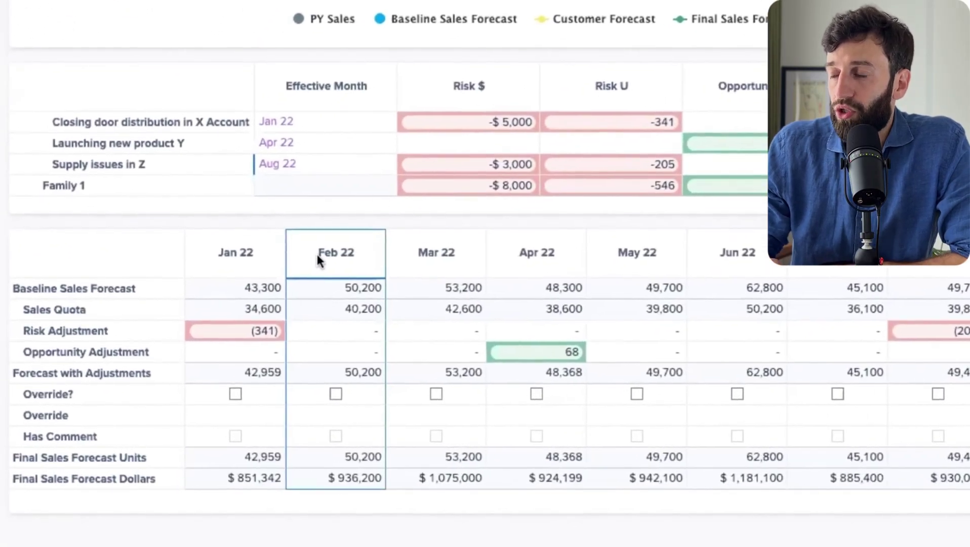
left_click(336, 394)
left_click(335, 418)
type("45000")
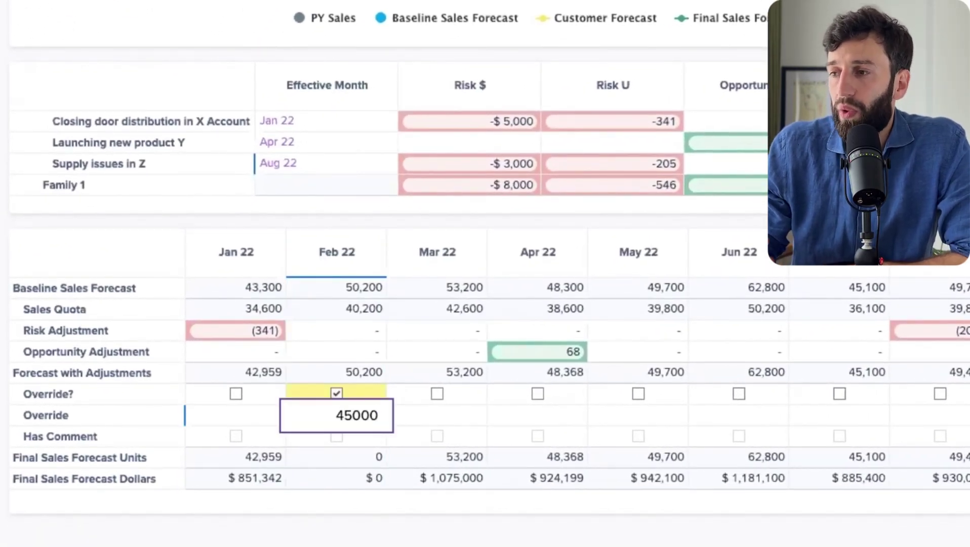
left_click(924, 327)
left_click(885, 361)
left_click(865, 456)
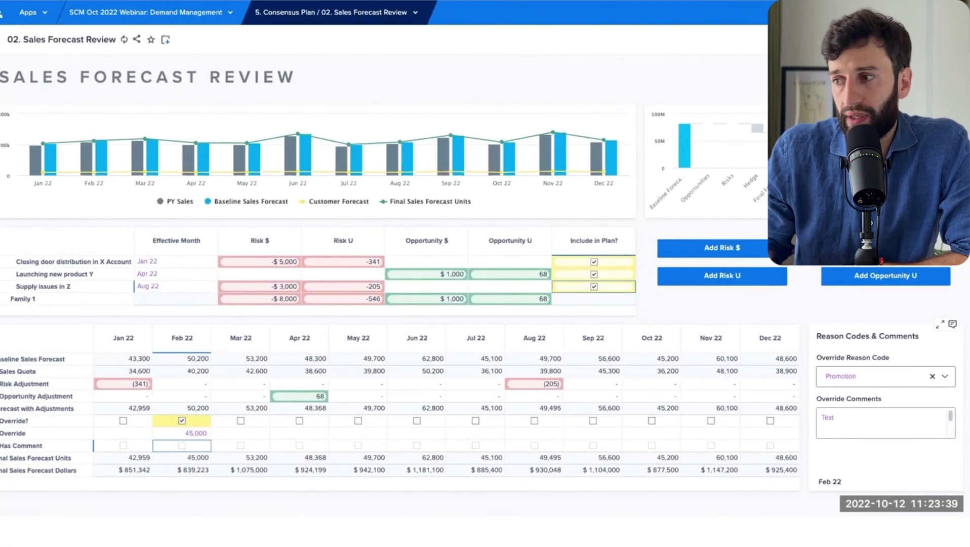
left_click(390, 12)
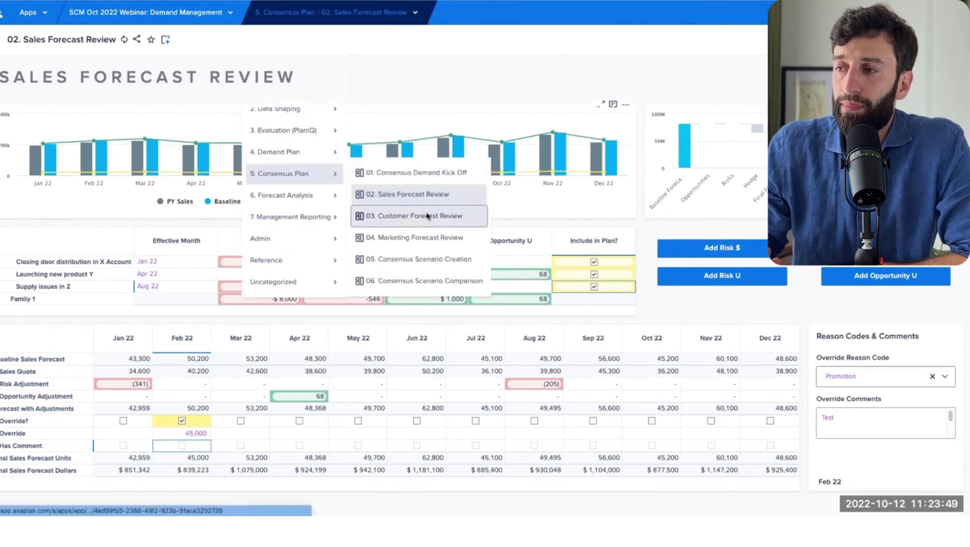
left_click(425, 216)
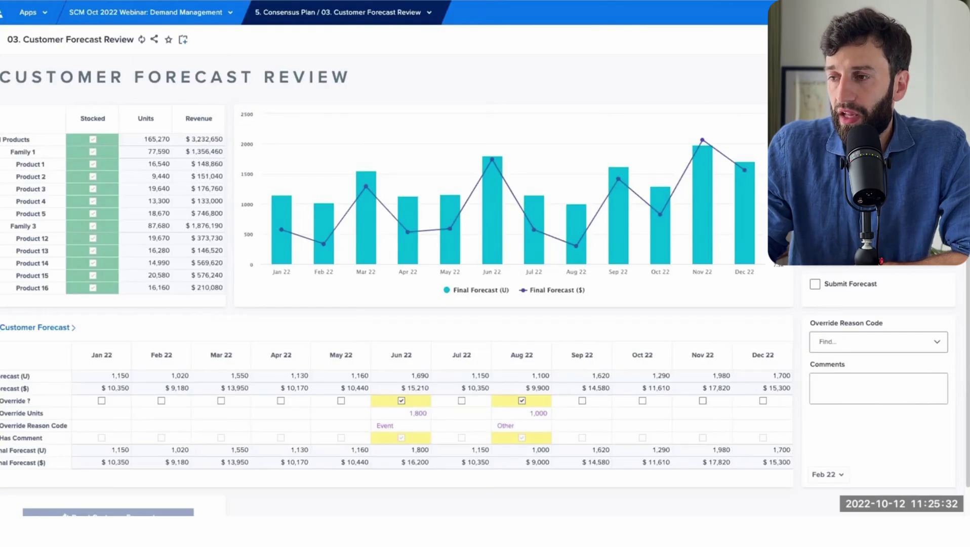
- Go to 05. Consensus Scenario Creation, scroll through it, and continue to Scenario Comparison
left_click(429, 12)
left_click(425, 236)
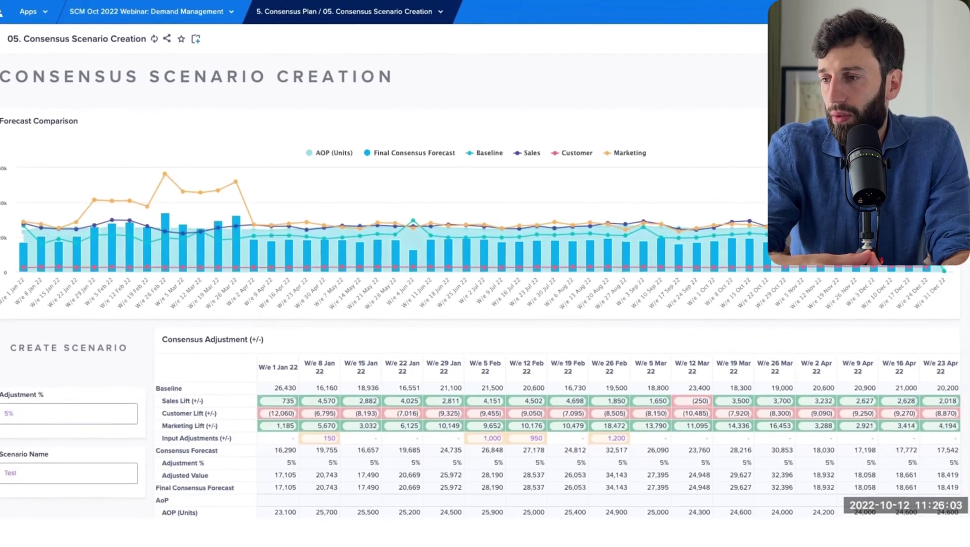
scroll(106, 372, "down", 2)
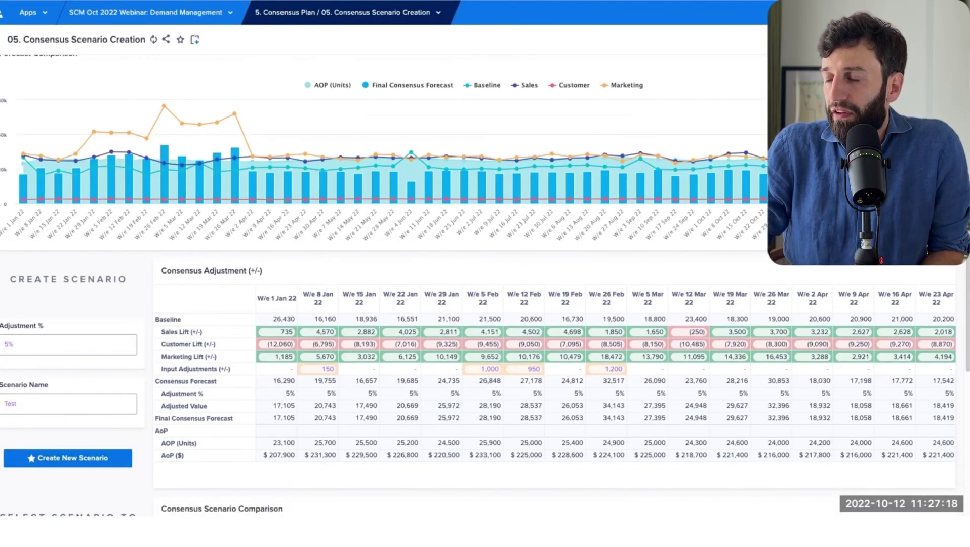
scroll(216, 336, "down", 3)
scroll(304, 334, "down", 3)
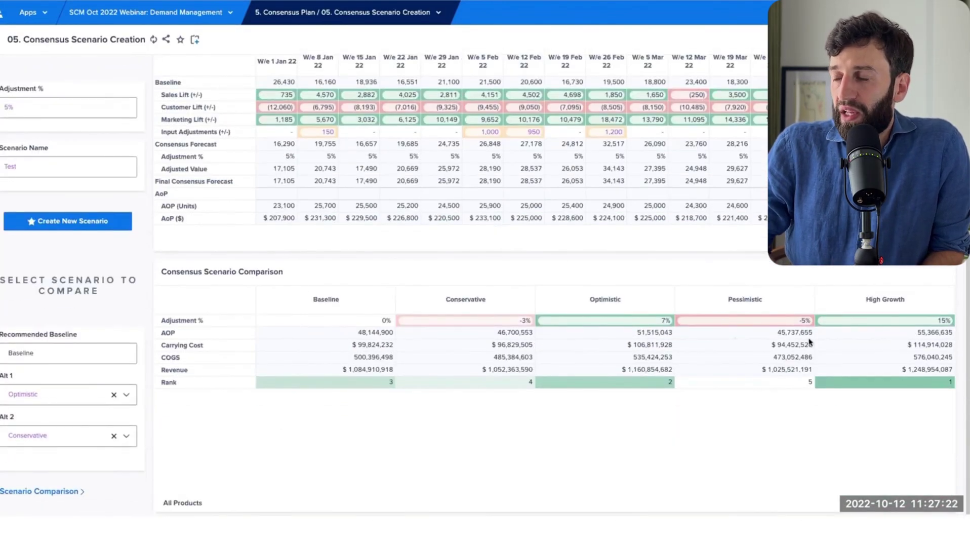
left_click(40, 490)
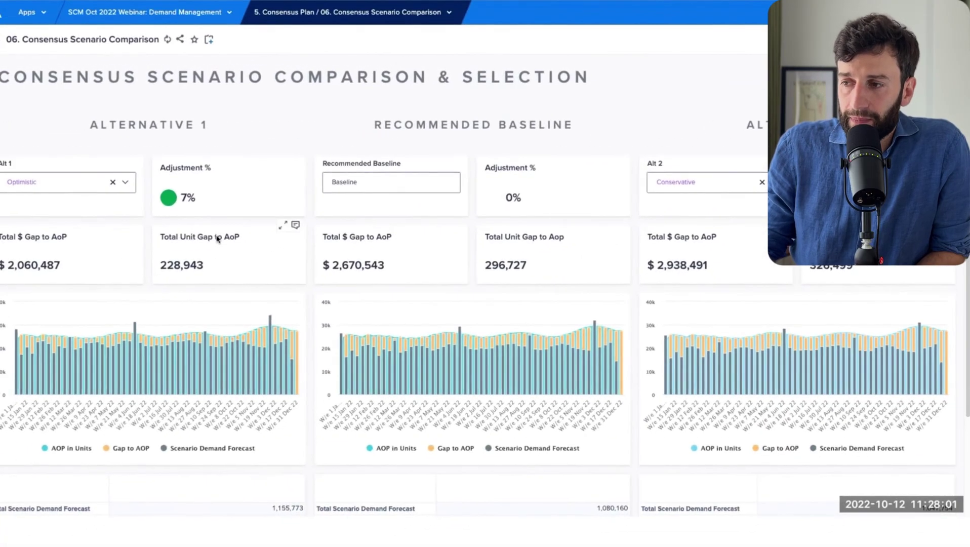
- Pick High Growth in the Selected Final Plan dropdown and tick Submit Selected Scenario
scroll(216, 238, "down", 5)
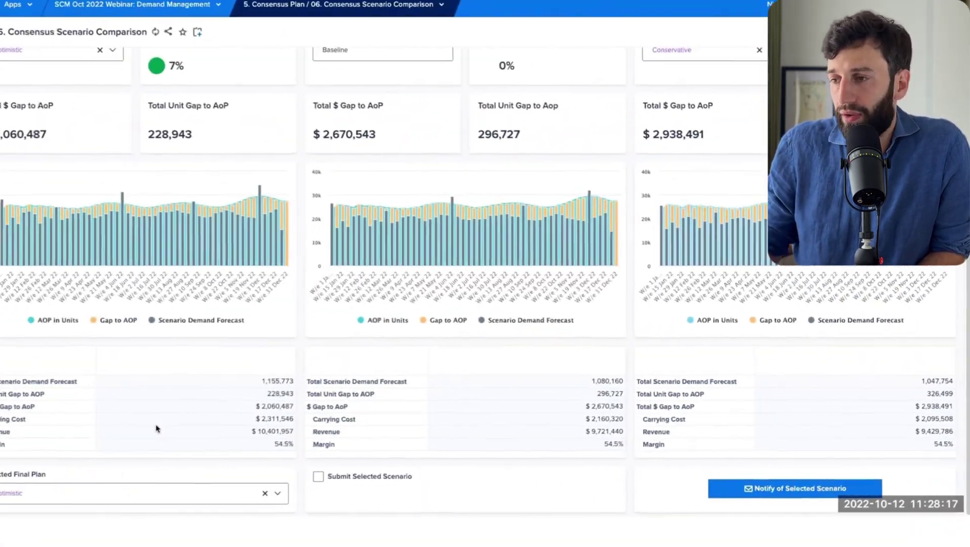
left_click(227, 489)
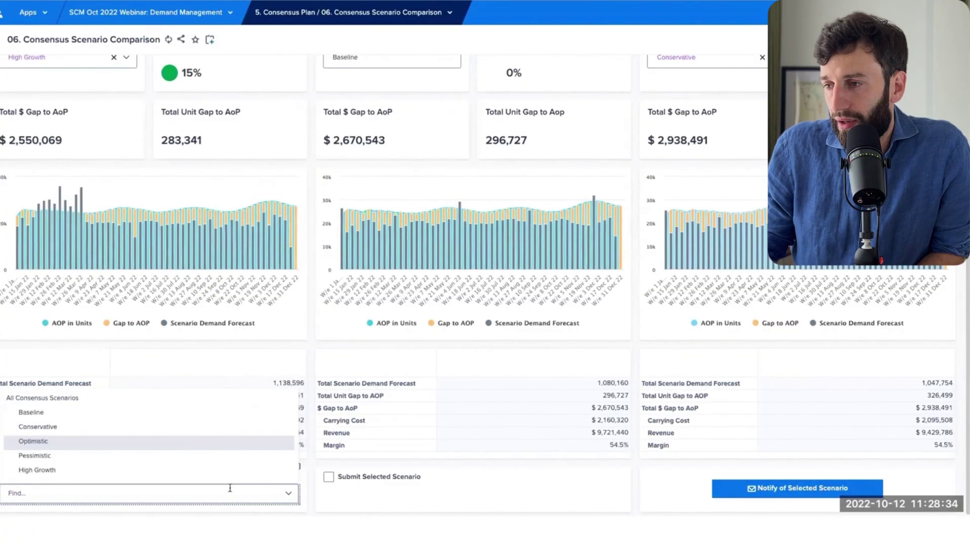
left_click(183, 468)
left_click(363, 481)
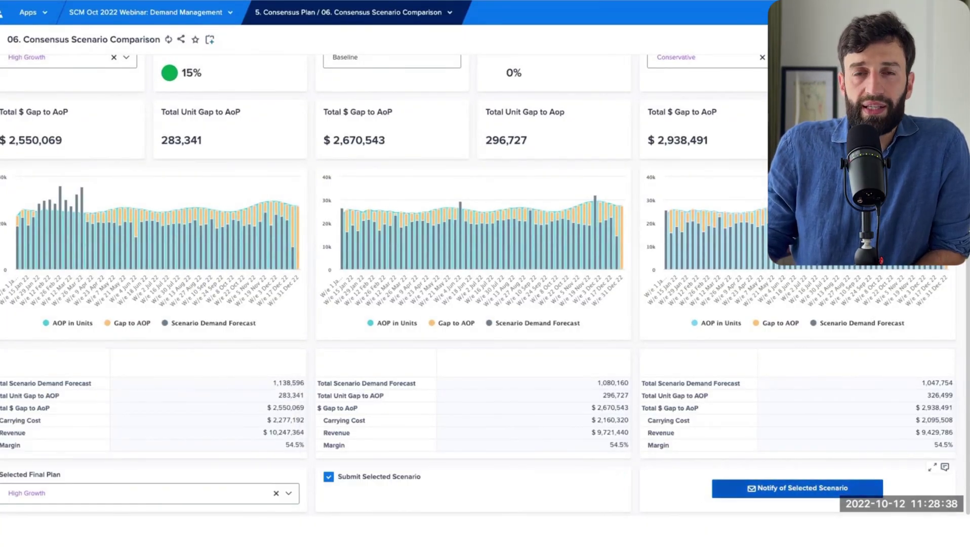